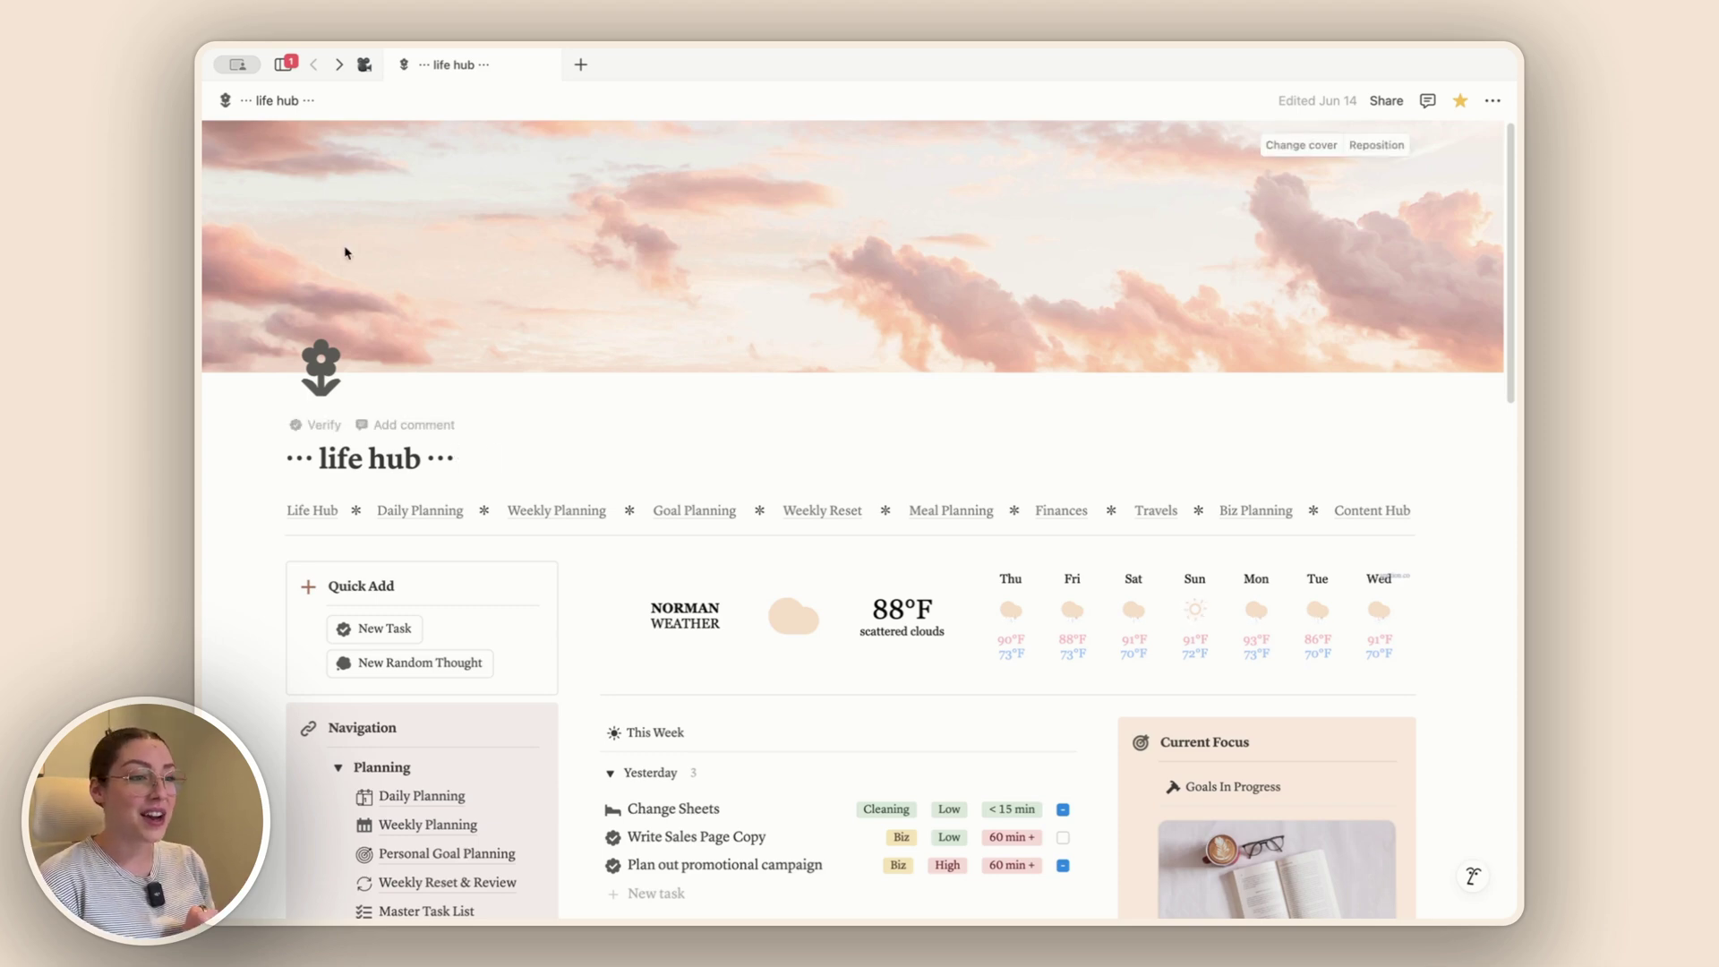
# - Show the workspace sidebar, with private pages like Filming, Paid Templates V.2 and Freebies
pyautogui.click(283, 64)
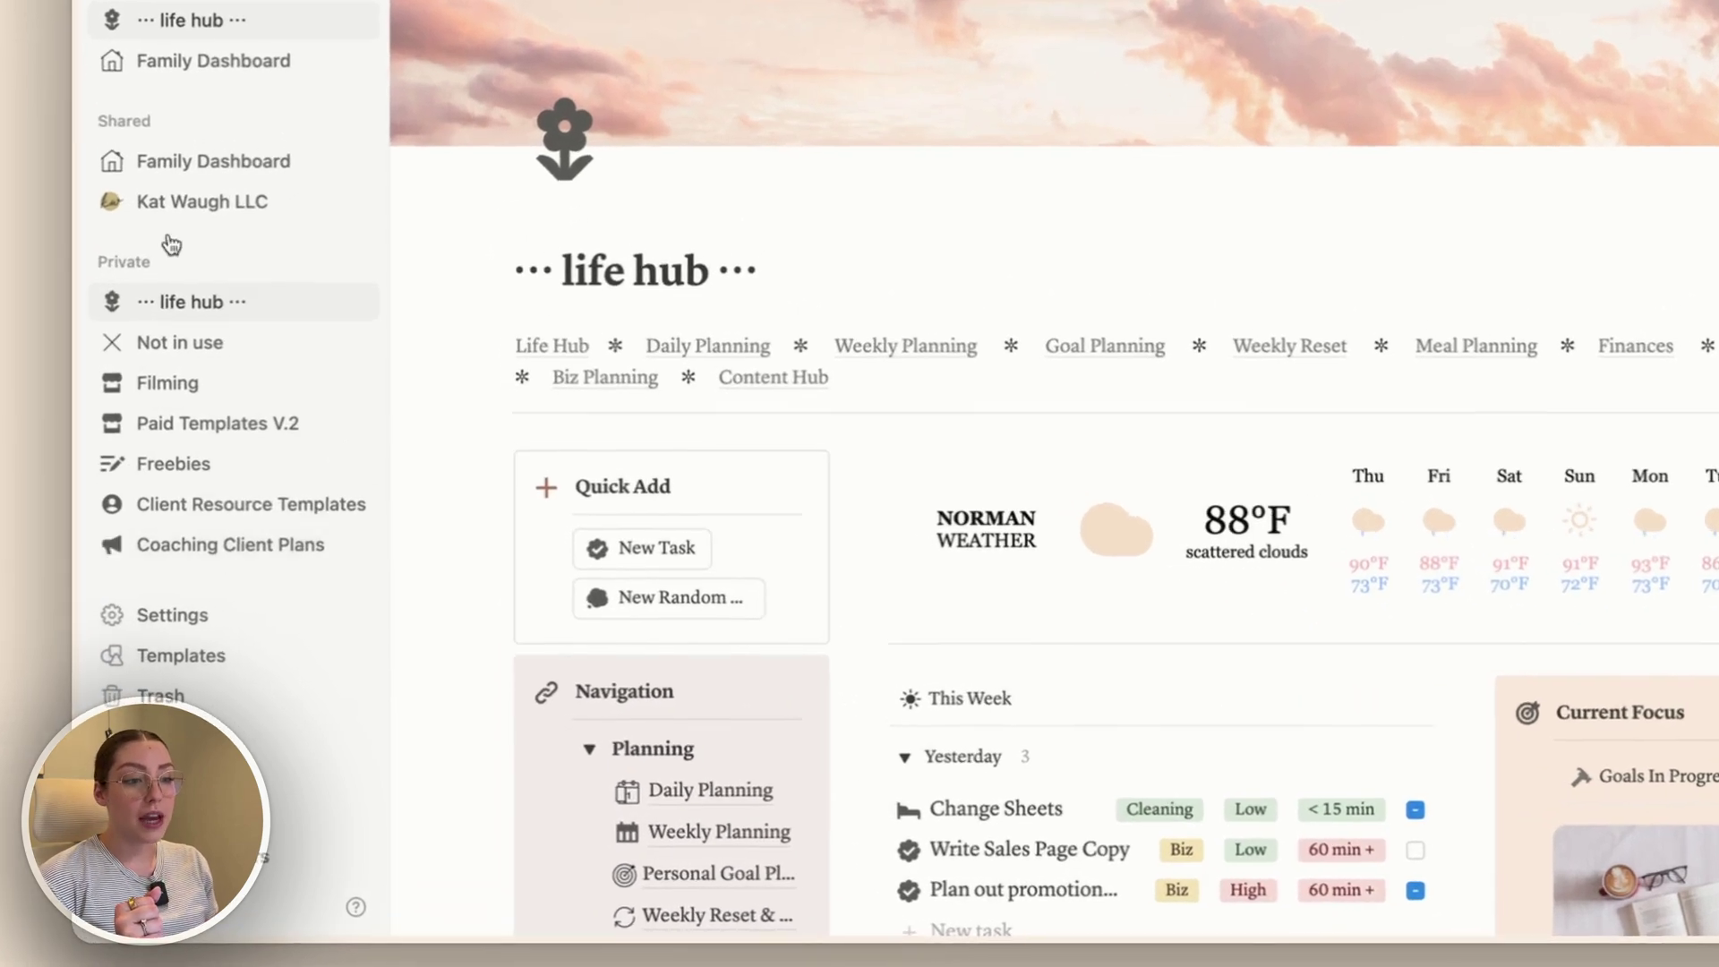
pyautogui.moveTo(541, 220)
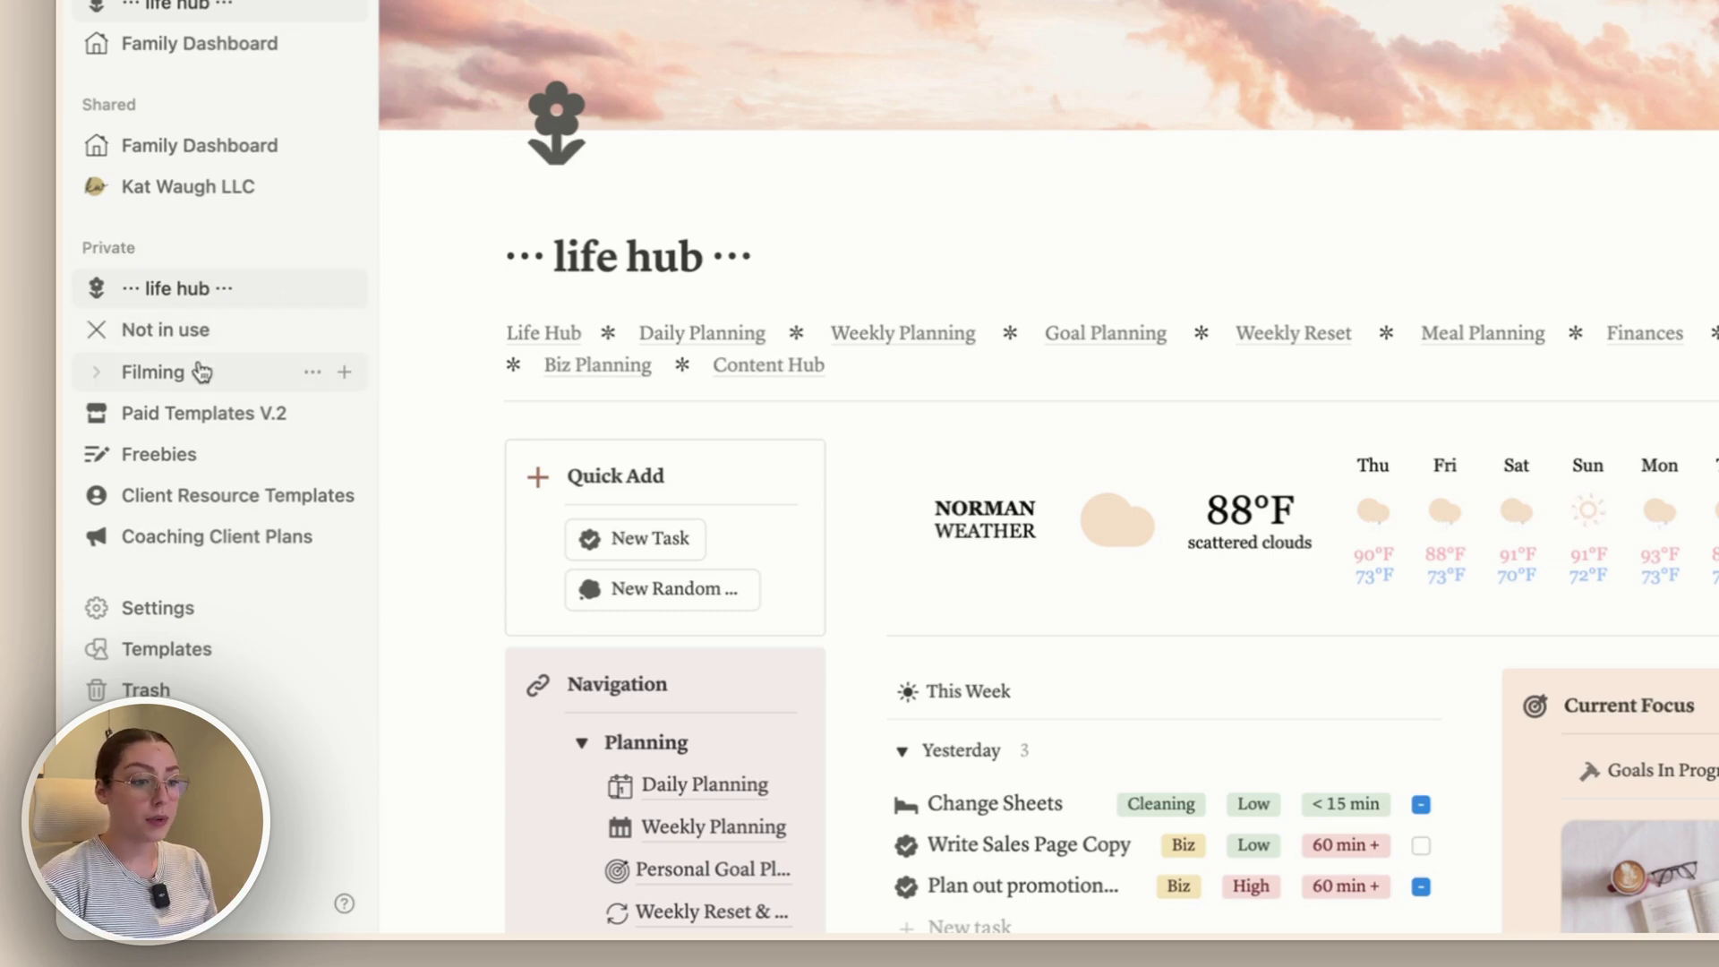
pyautogui.click(240, 337)
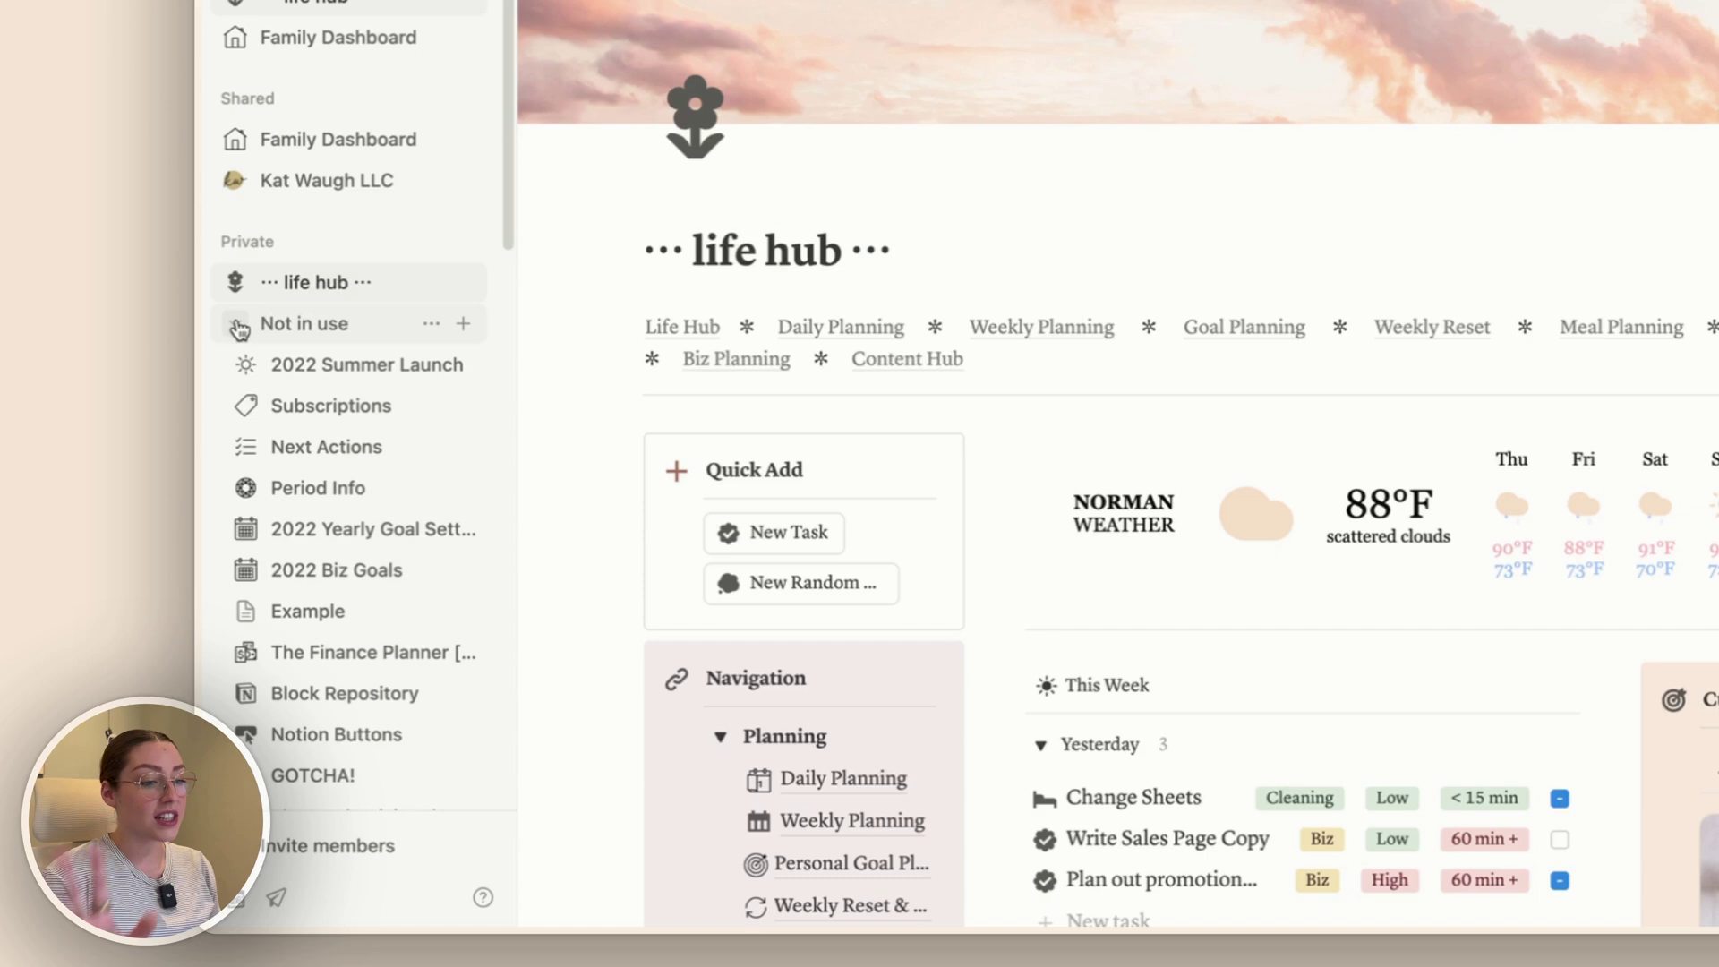
pyautogui.click(238, 327)
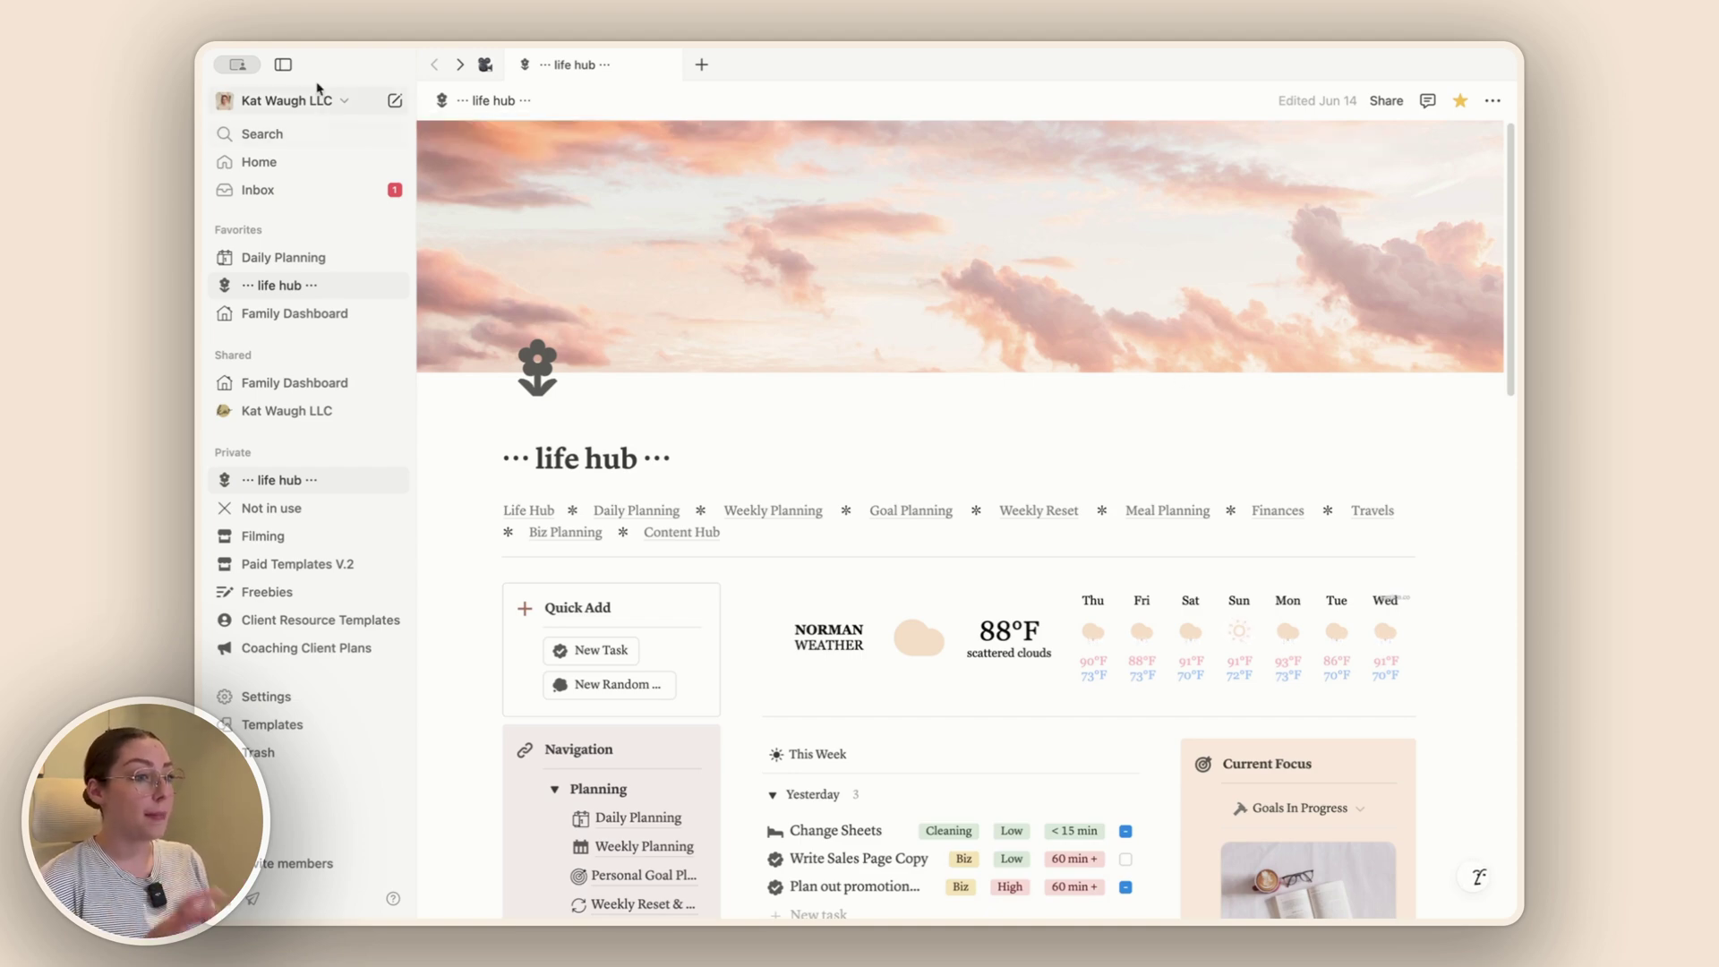
# - Collapse the sidebar and scroll down the full-width life hub dashboard
pyautogui.click(283, 64)
pyautogui.scroll(-1, 819, 467)
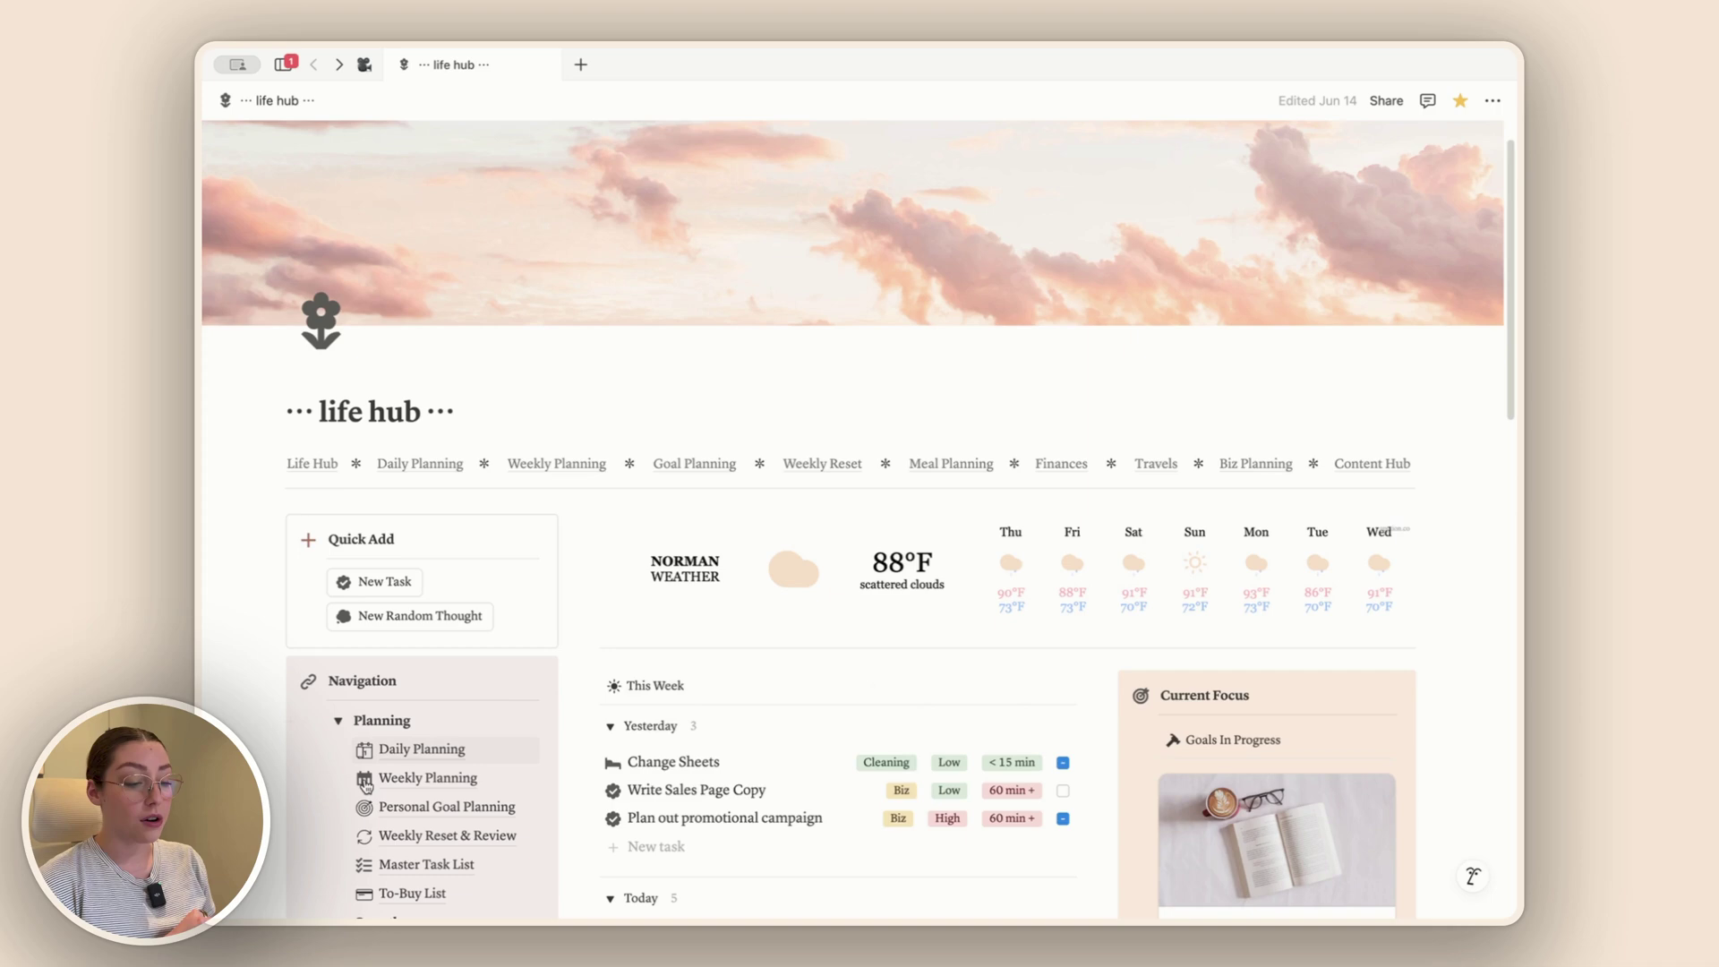
pyautogui.moveTo(447, 759)
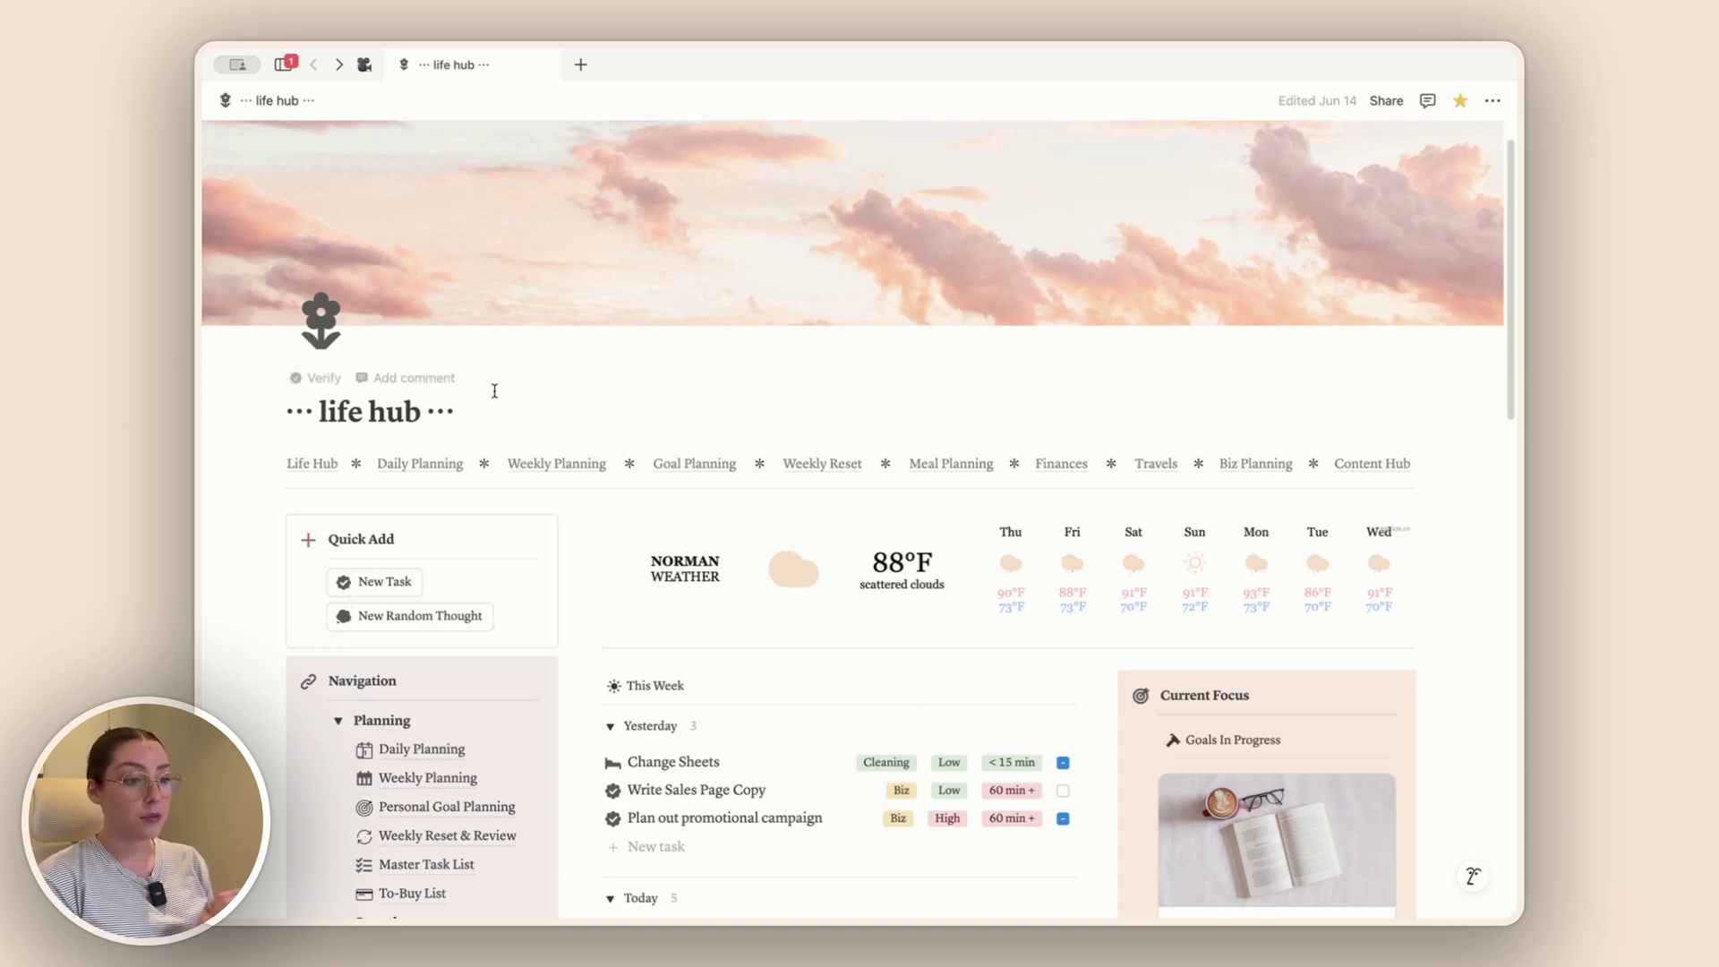
pyautogui.moveTo(212, 447)
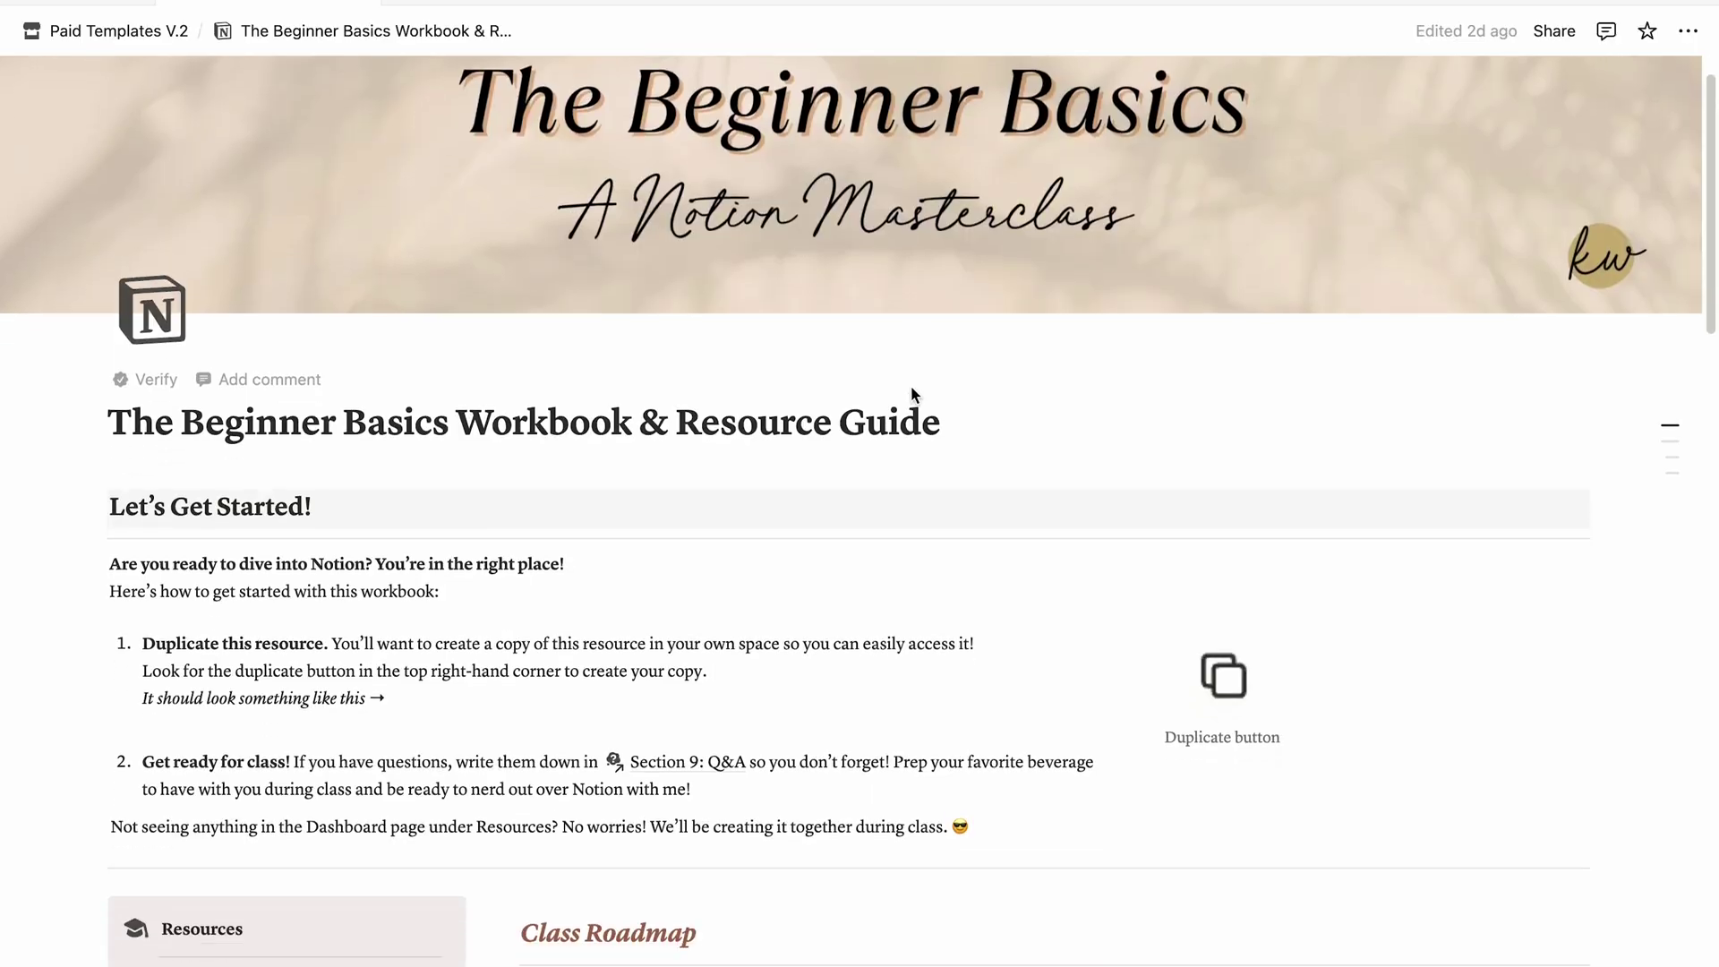
pyautogui.scroll(-5, 911, 385)
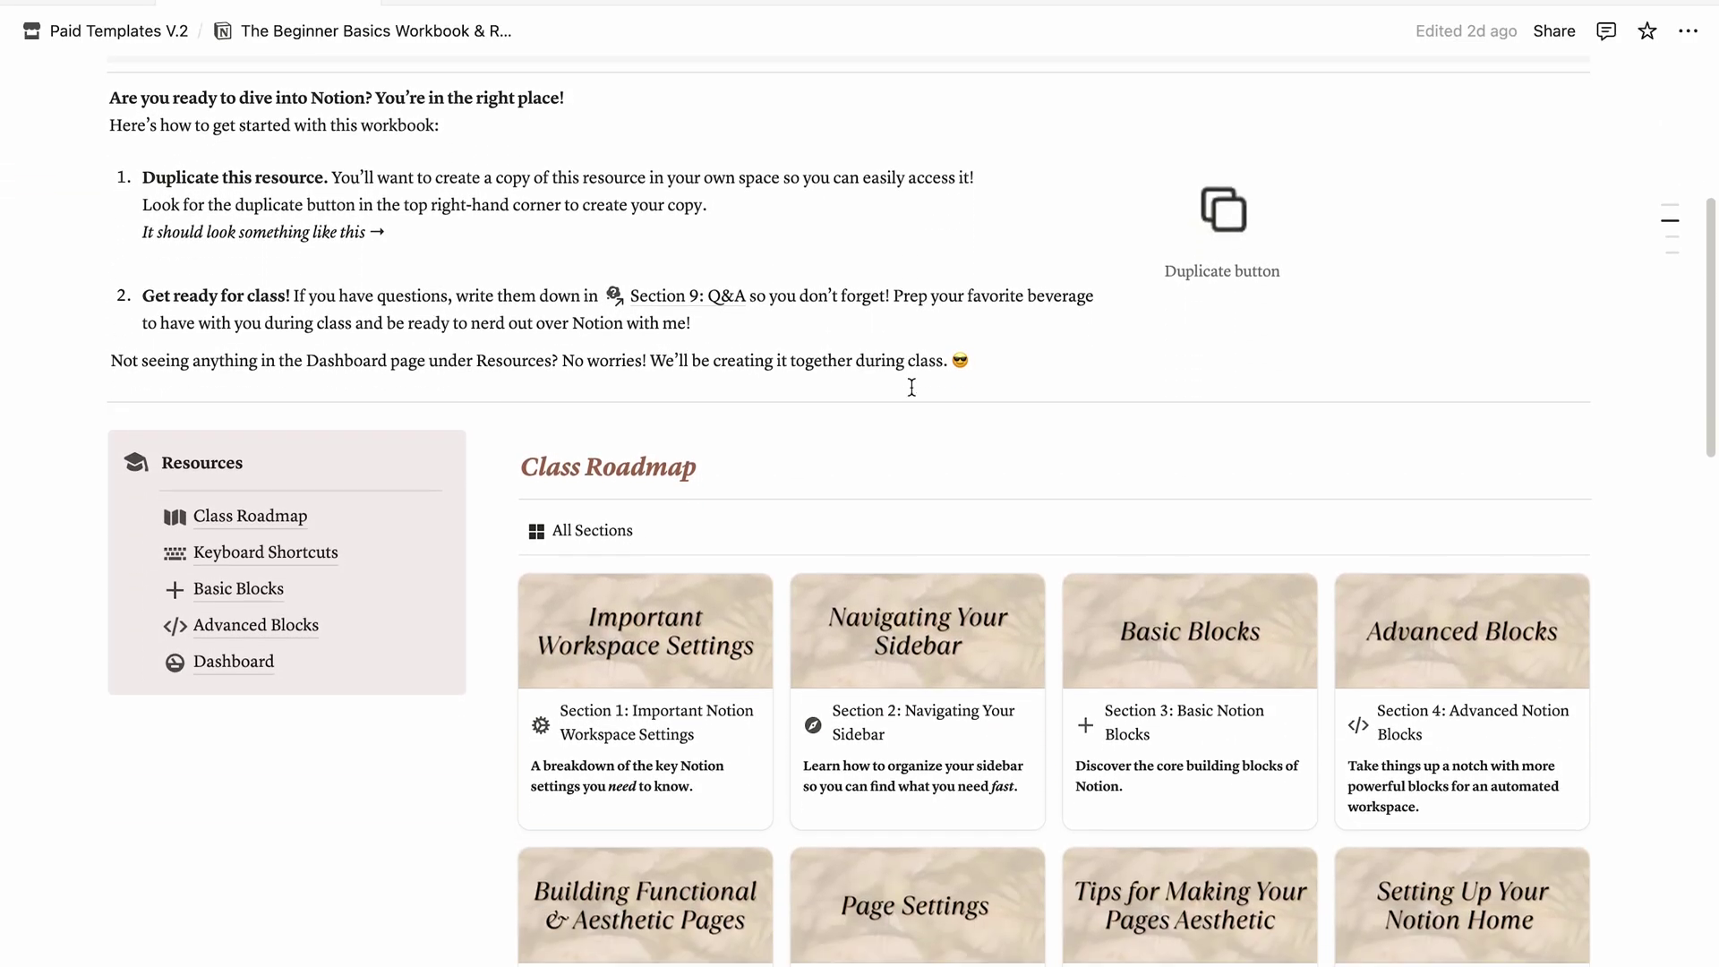
pyautogui.scroll(-4, 912, 387)
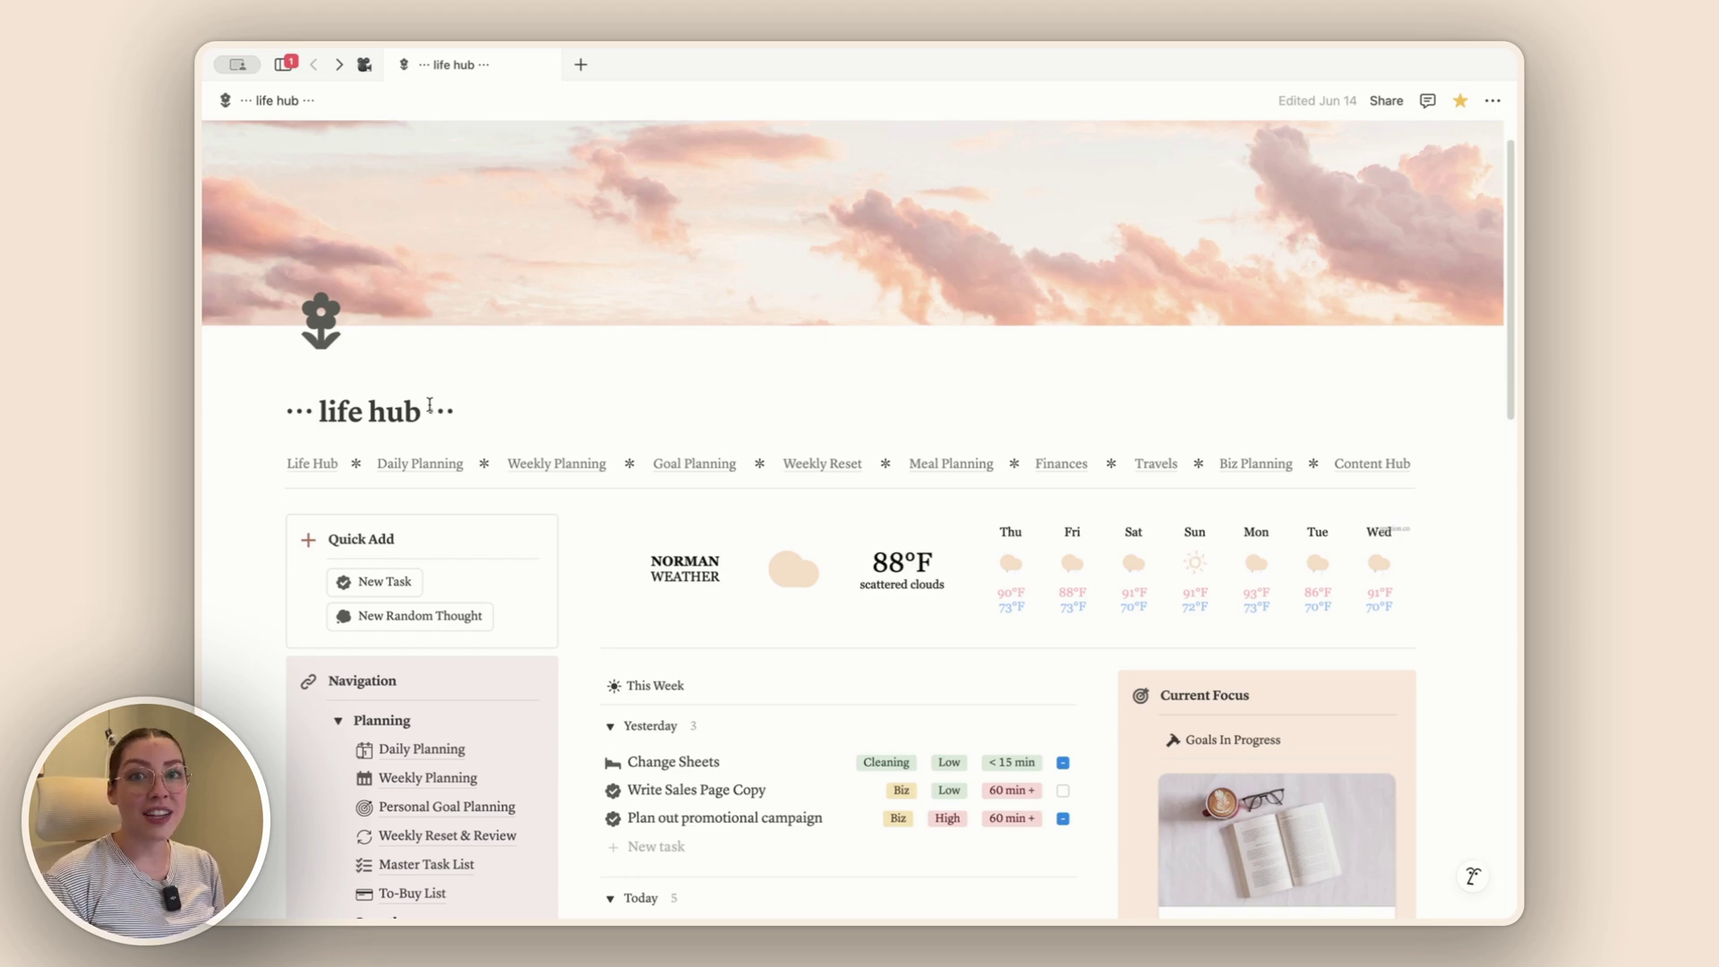
pyautogui.scroll(-5, 429, 405)
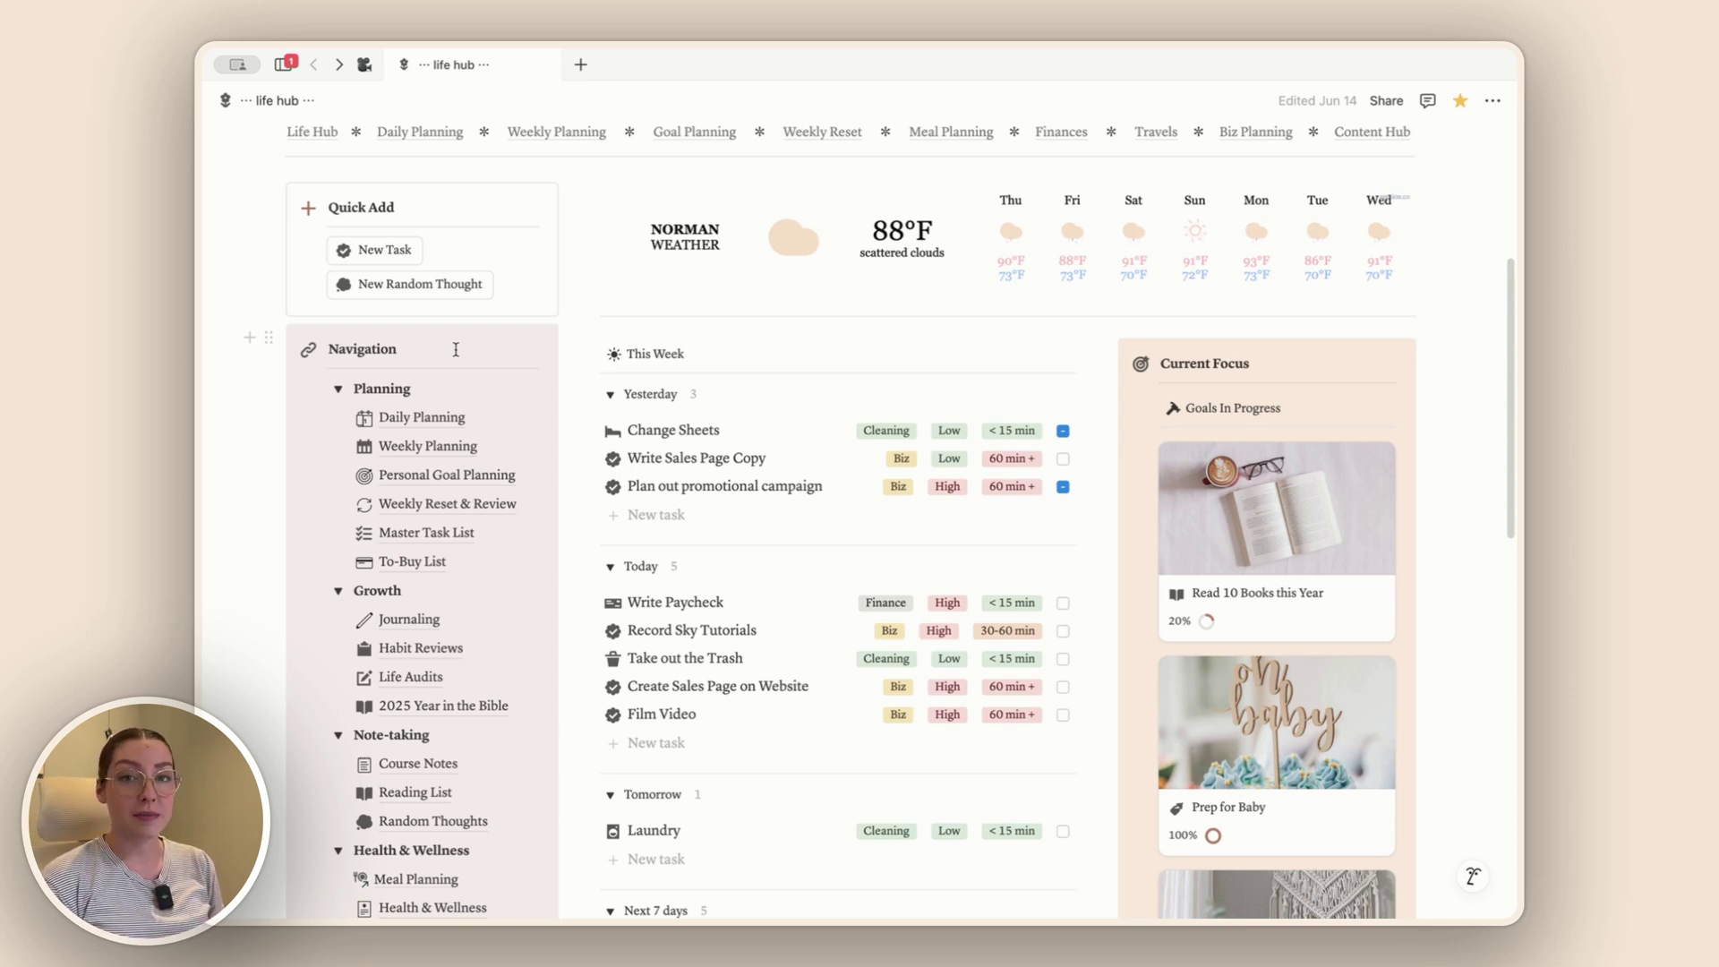
pyautogui.scroll(2, 477, 176)
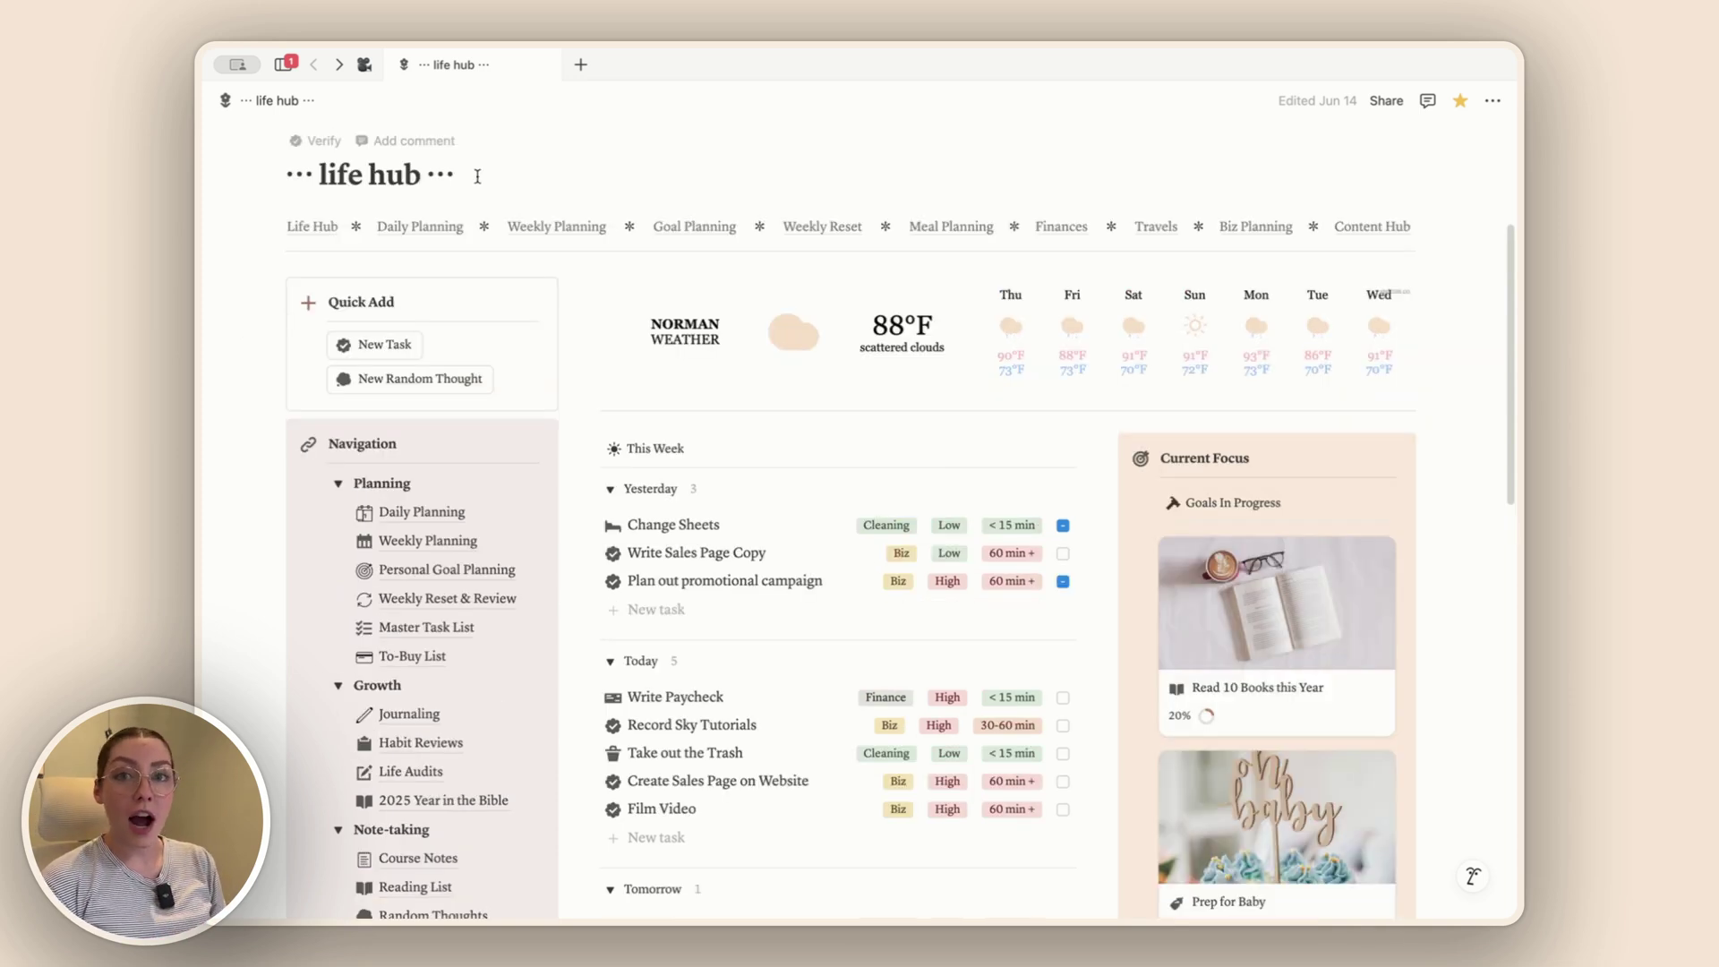
pyautogui.moveTo(224, 313)
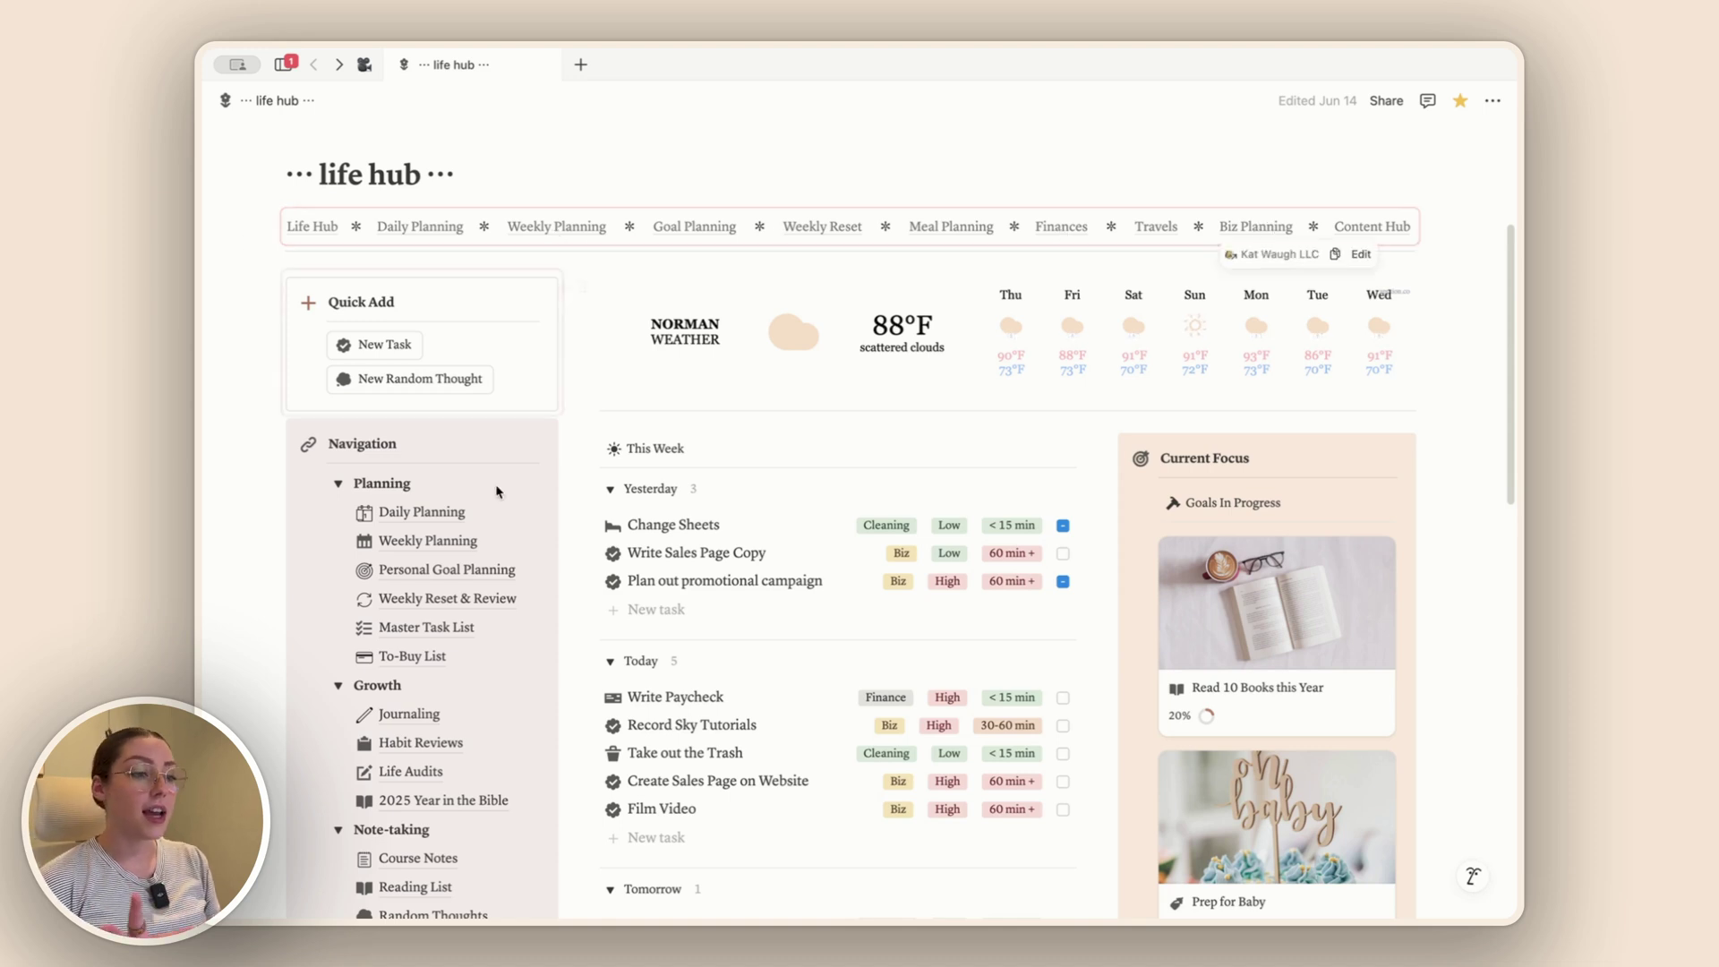
pyautogui.scroll(-1, 497, 542)
pyautogui.scroll(-1, 497, 542)
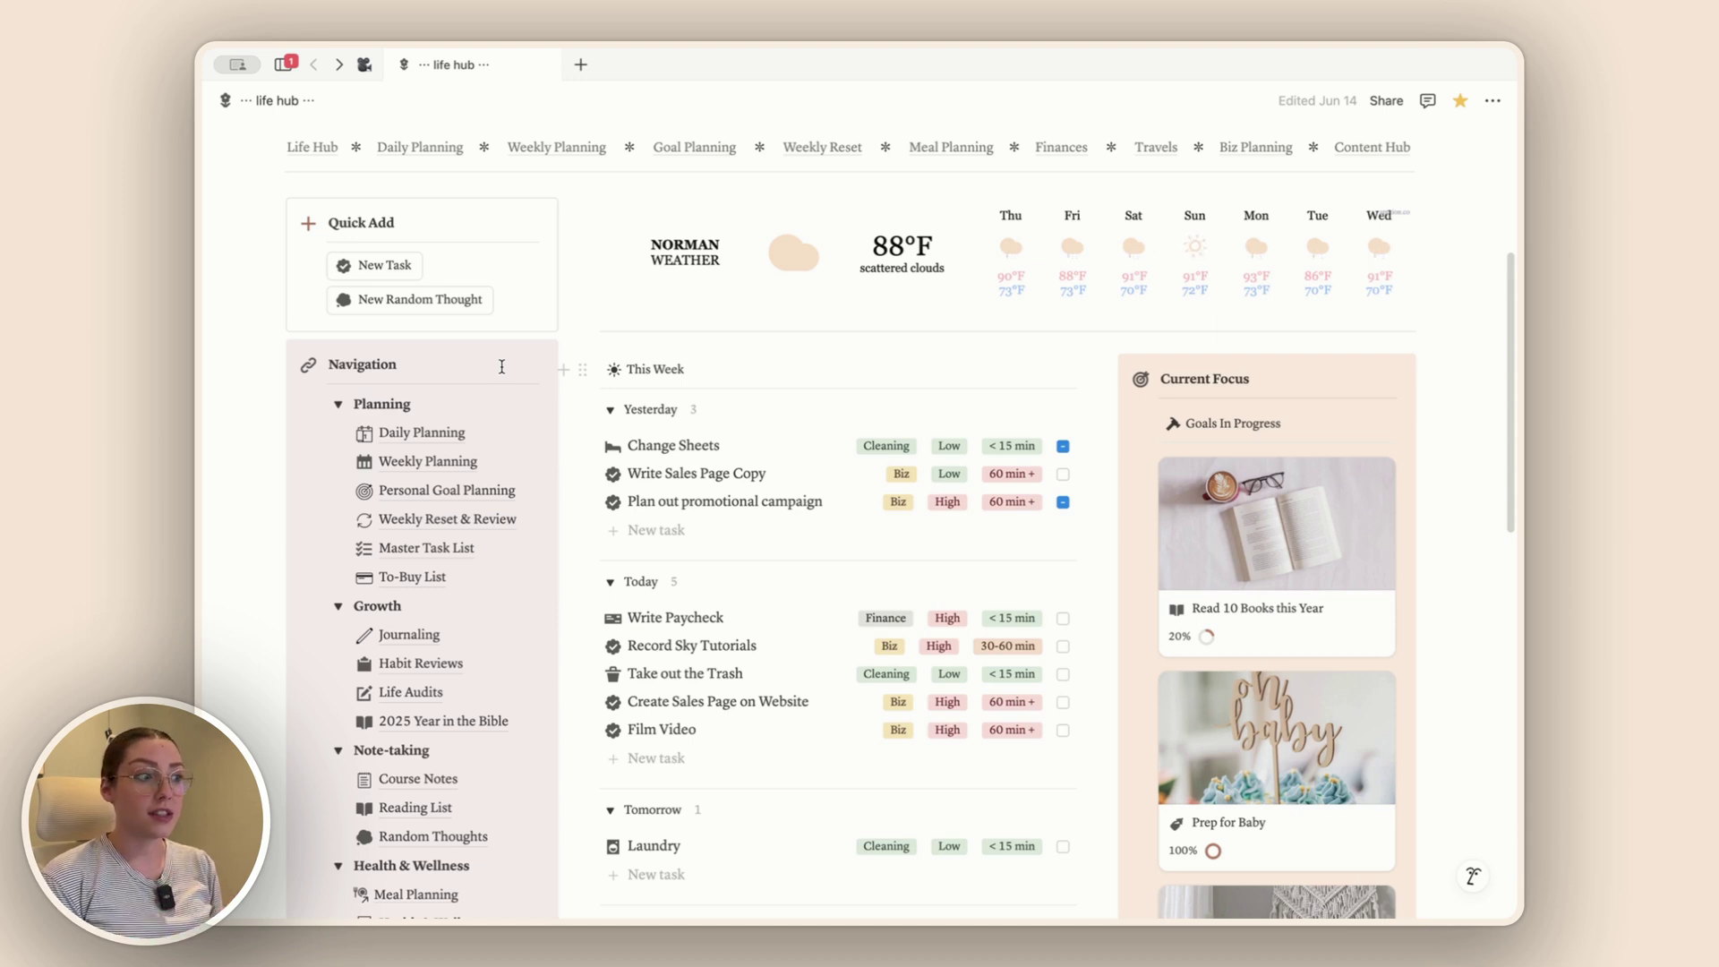
pyautogui.scroll(5, 502, 366)
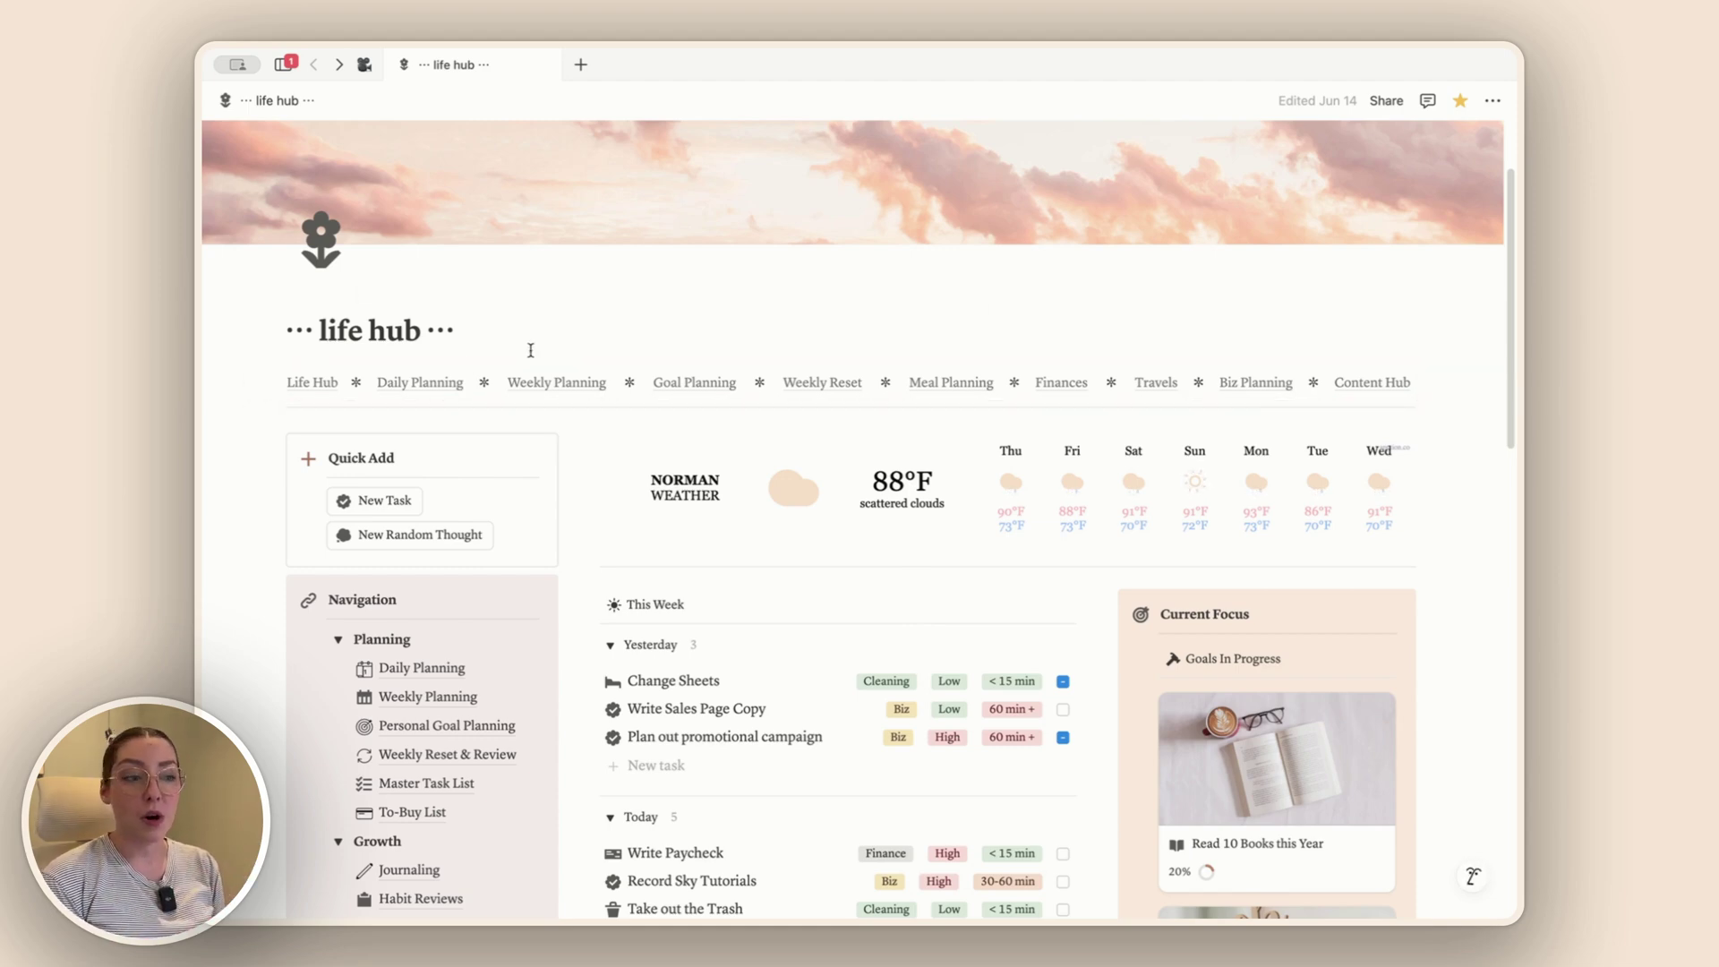
pyautogui.scroll(-4, 523, 607)
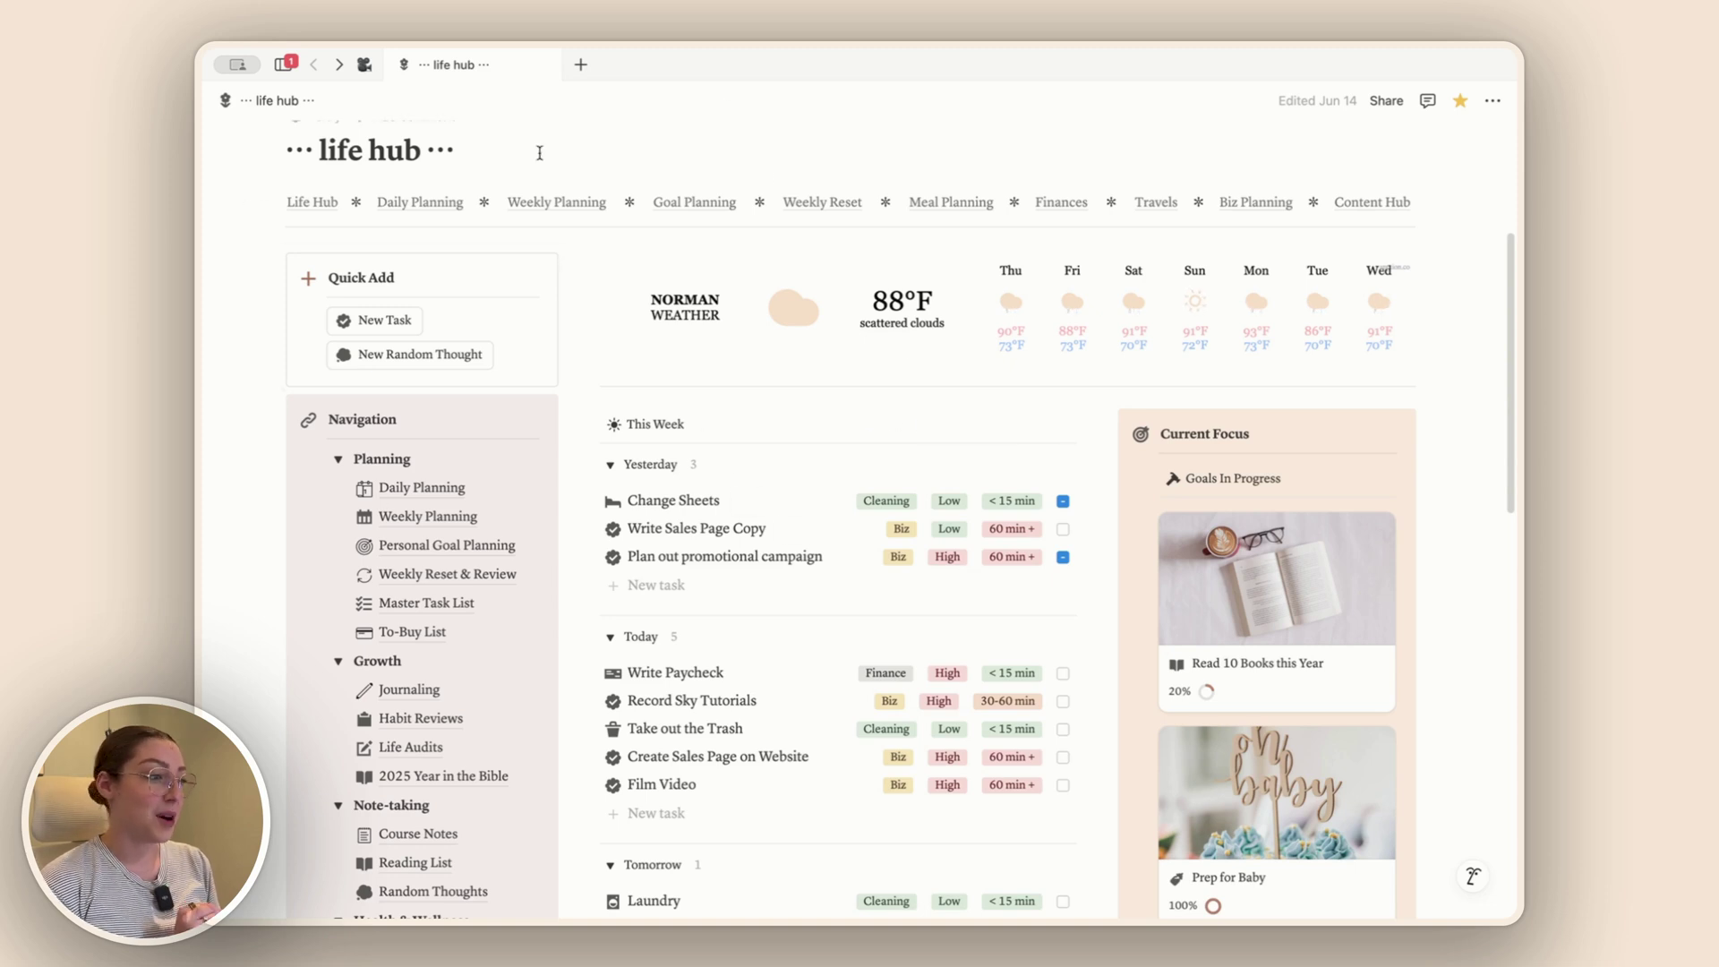
# - Open Meal Planning from the Navigation block and scroll down to its recipe database gallery
pyautogui.click(431, 420)
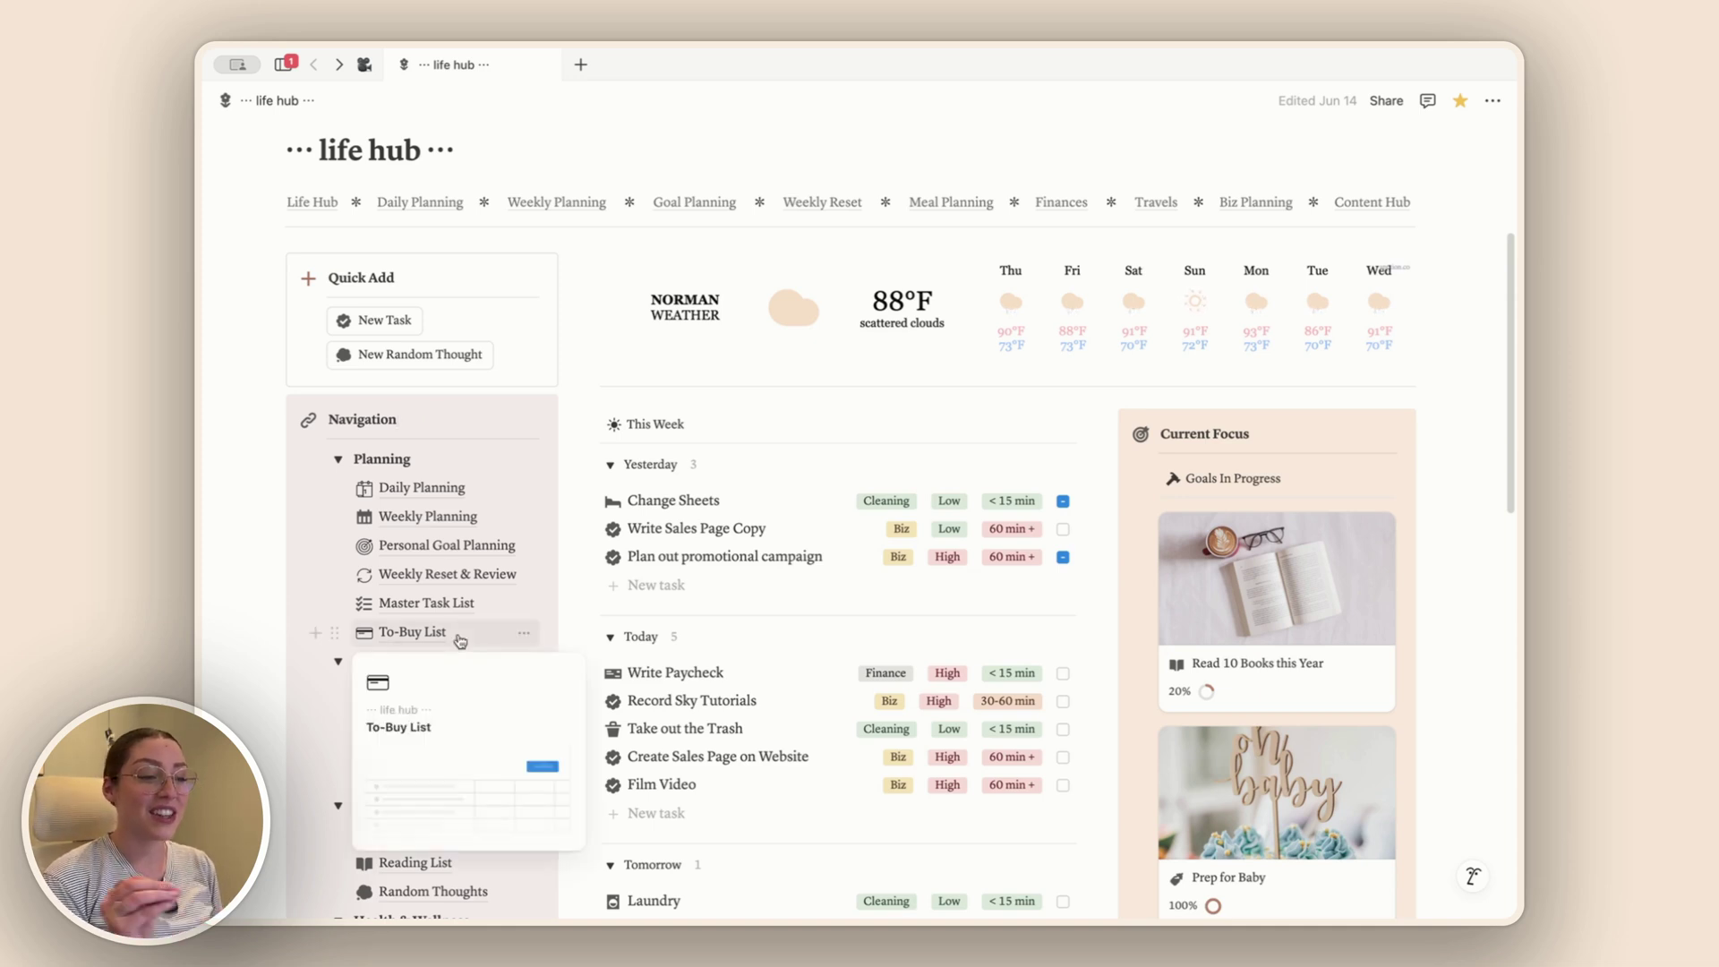
pyautogui.click(417, 419)
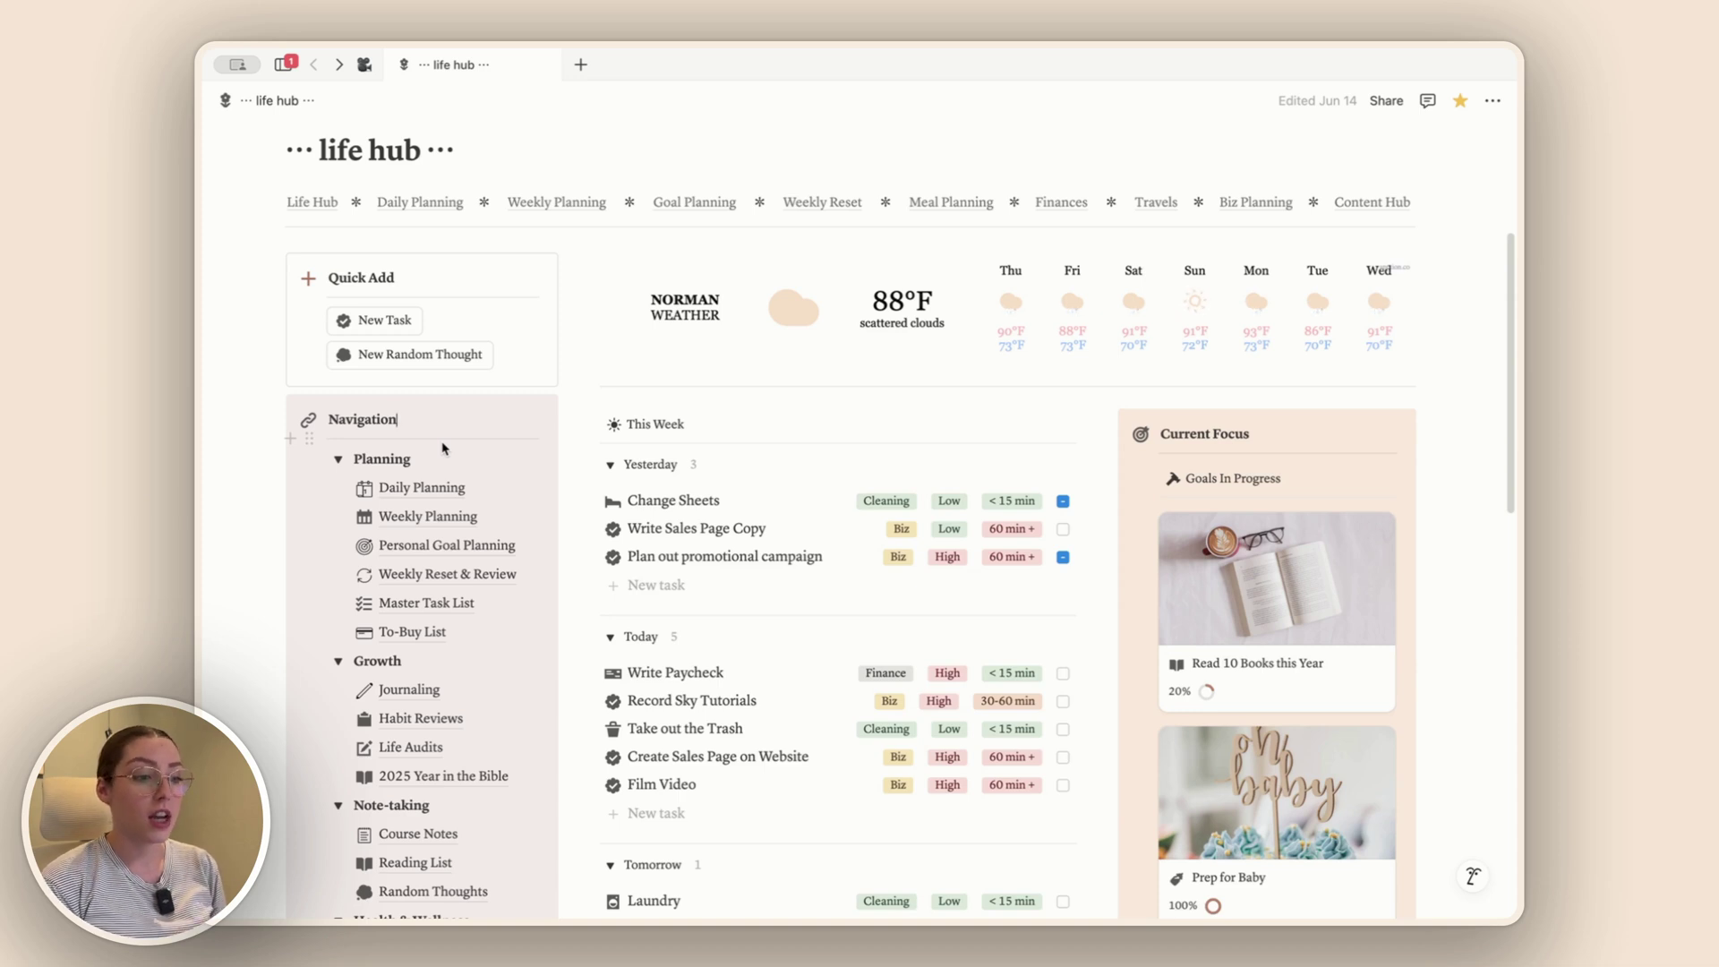
pyautogui.scroll(-5, 442, 449)
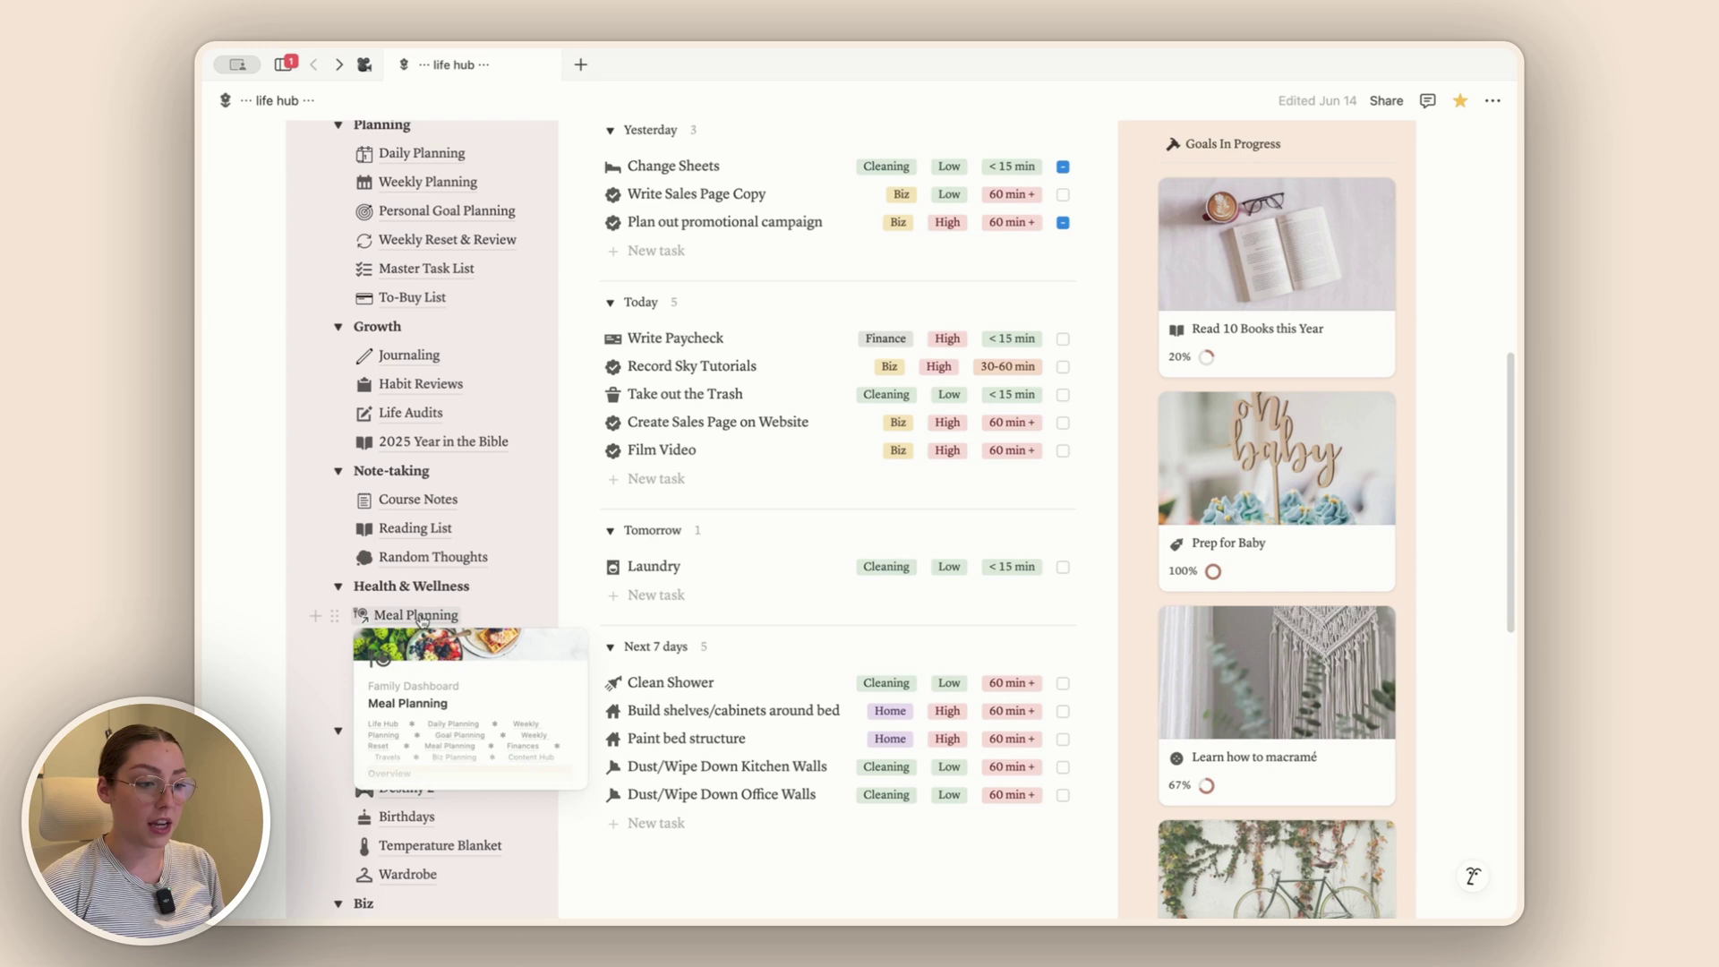
pyautogui.click(421, 618)
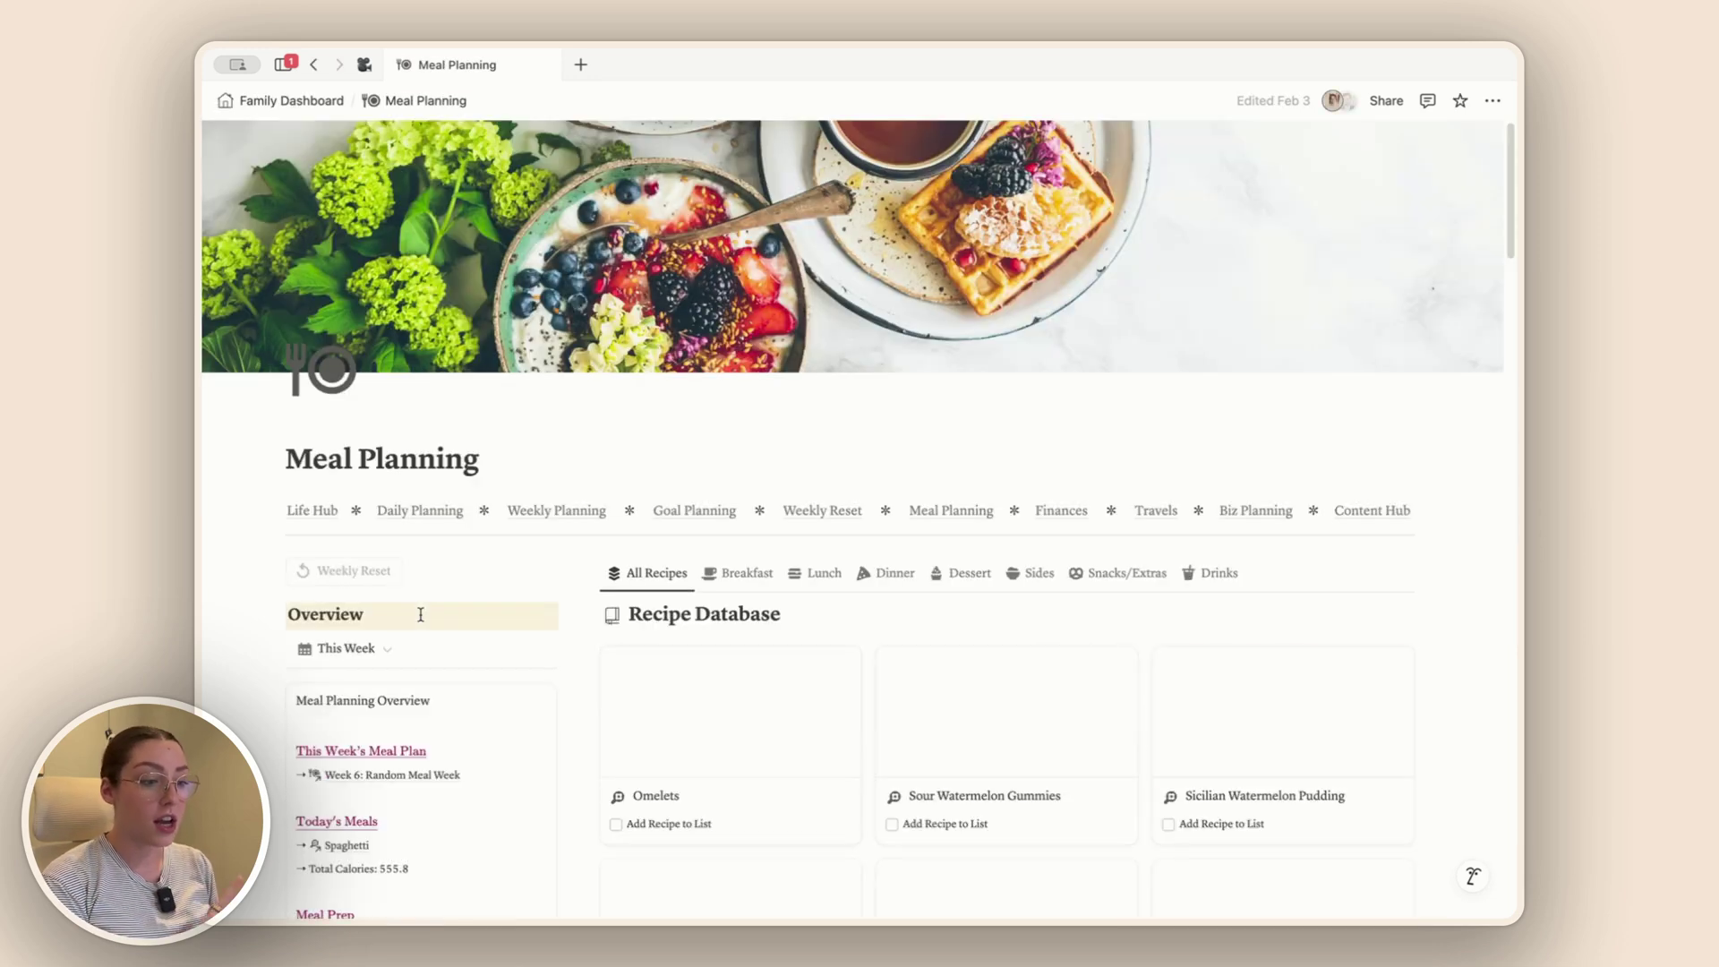
pyautogui.scroll(-7, 420, 615)
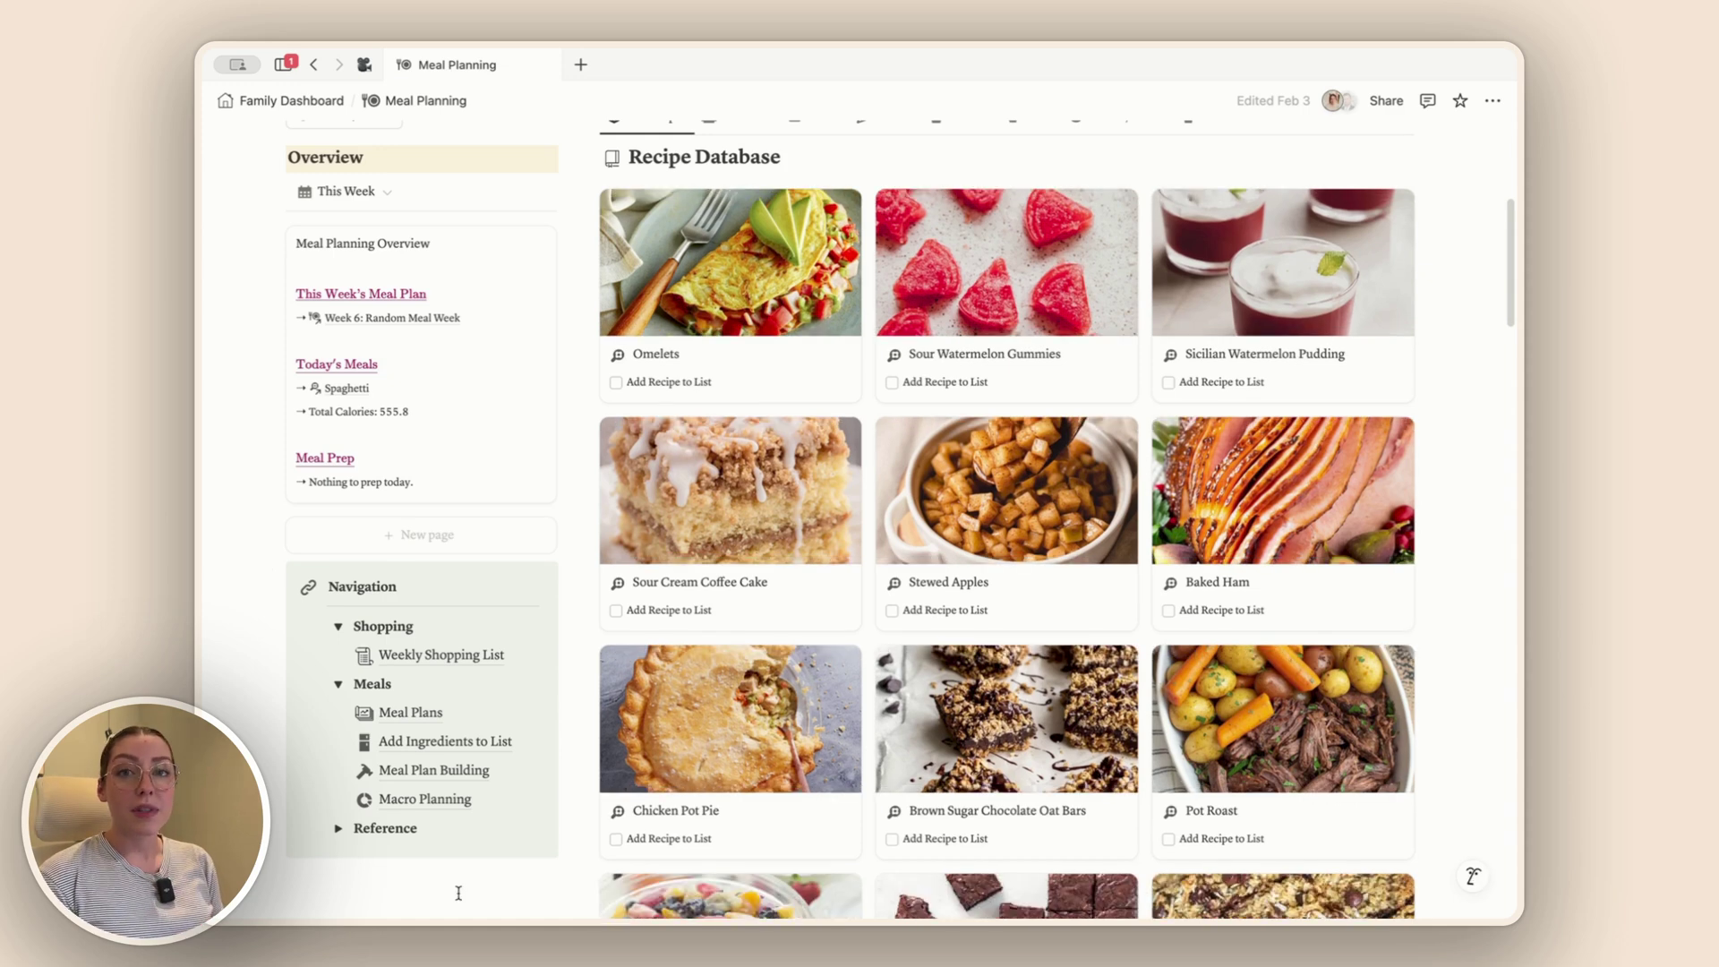
pyautogui.click(313, 64)
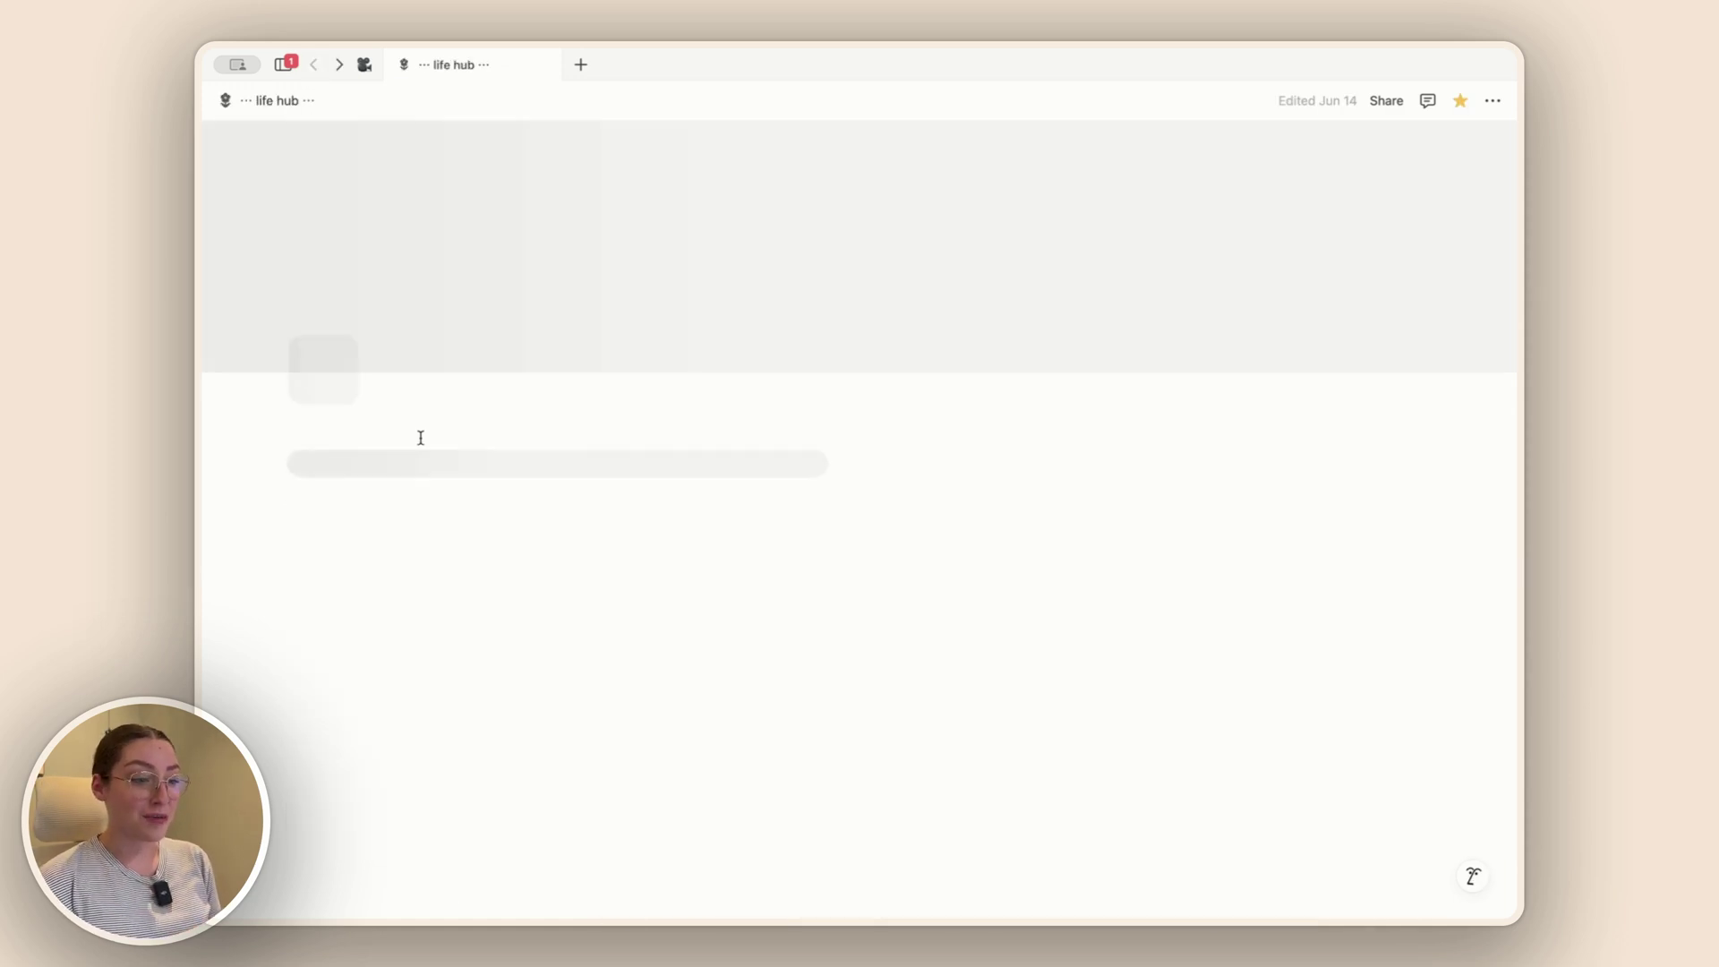
pyautogui.scroll(-4, 474, 772)
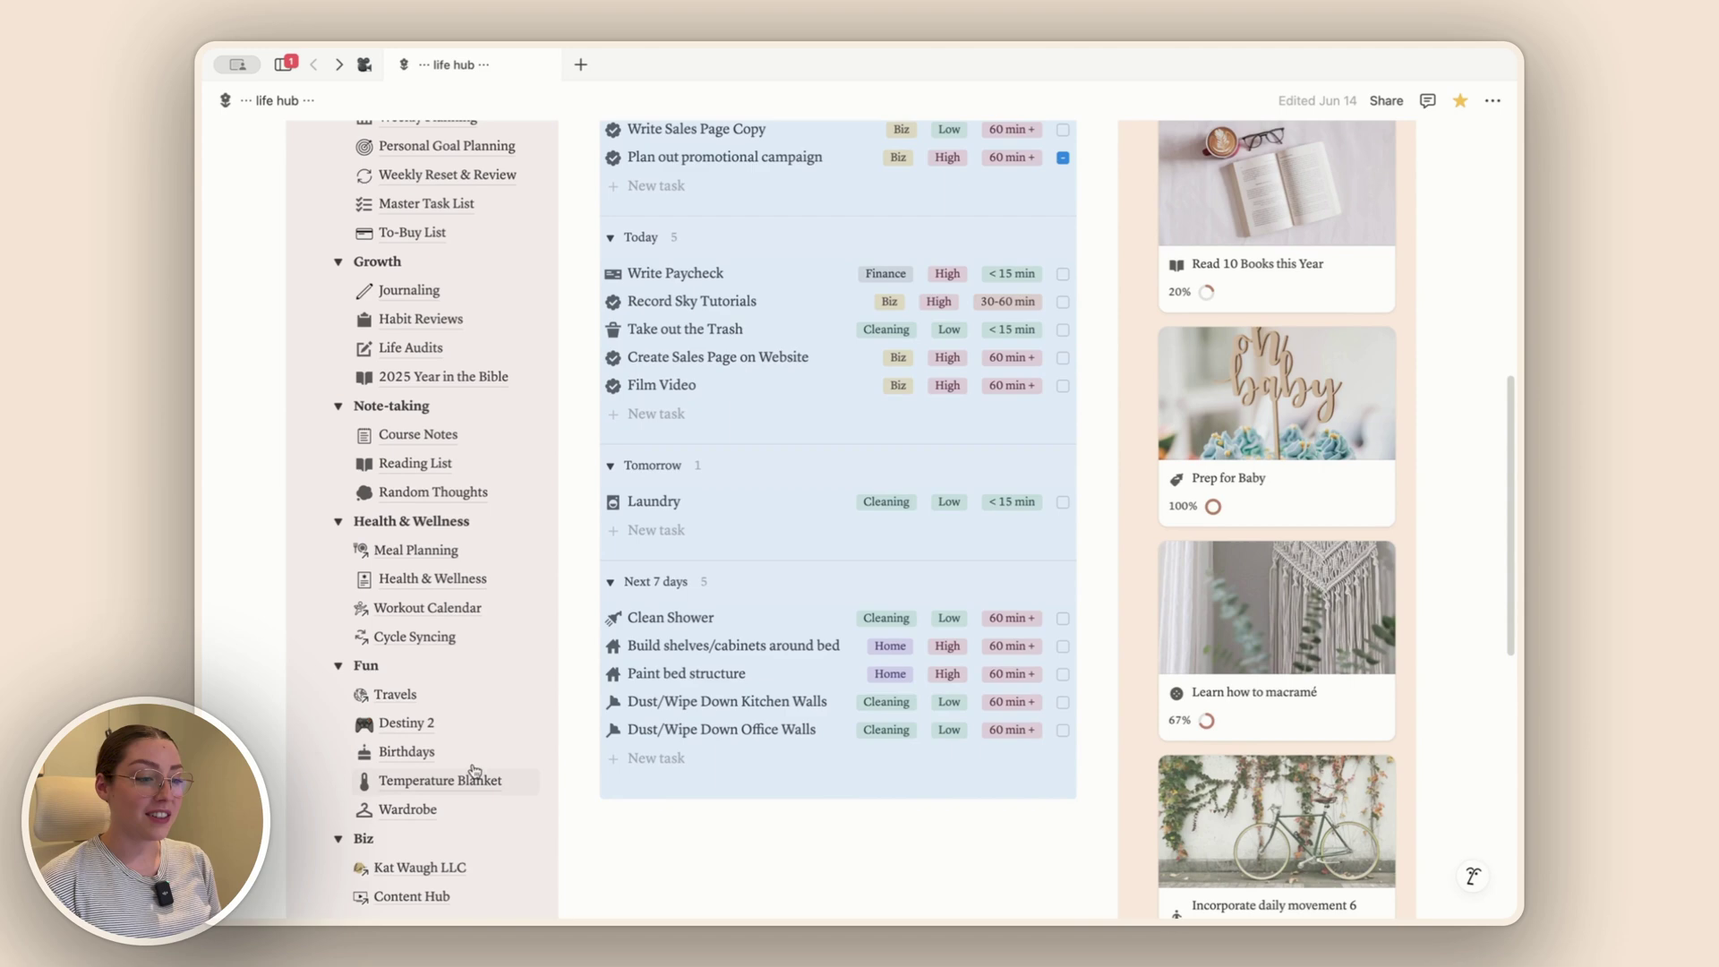
pyautogui.click(650, 867)
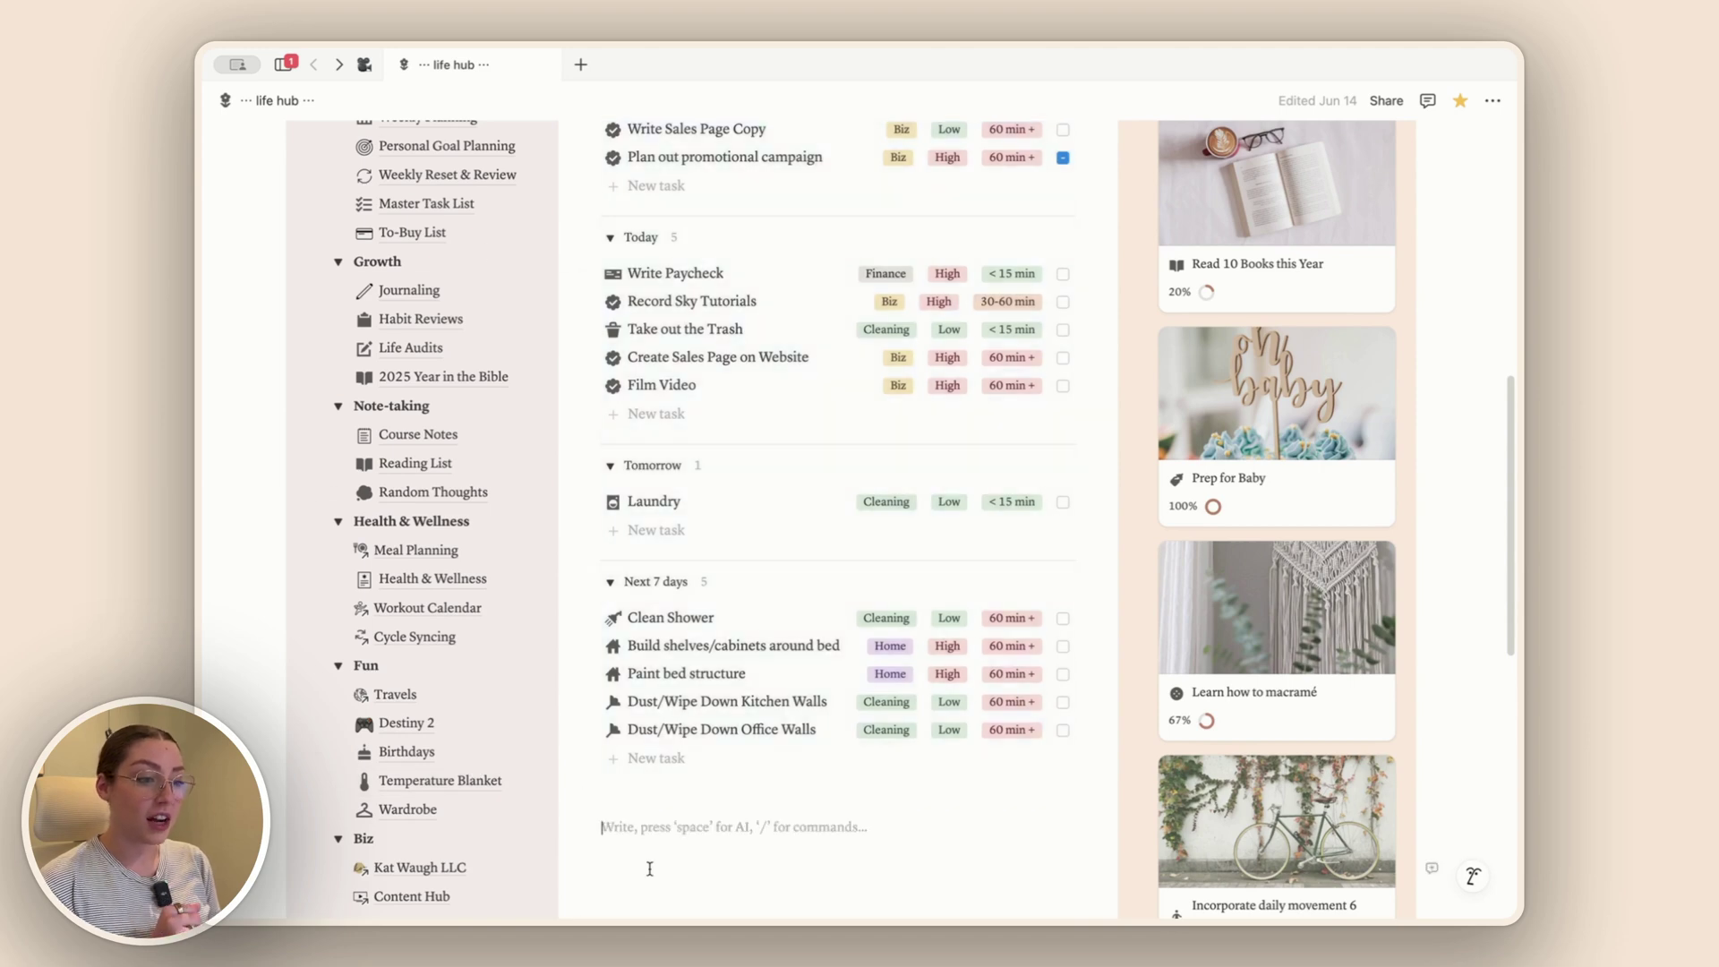
pyautogui.scroll(8, 525, 636)
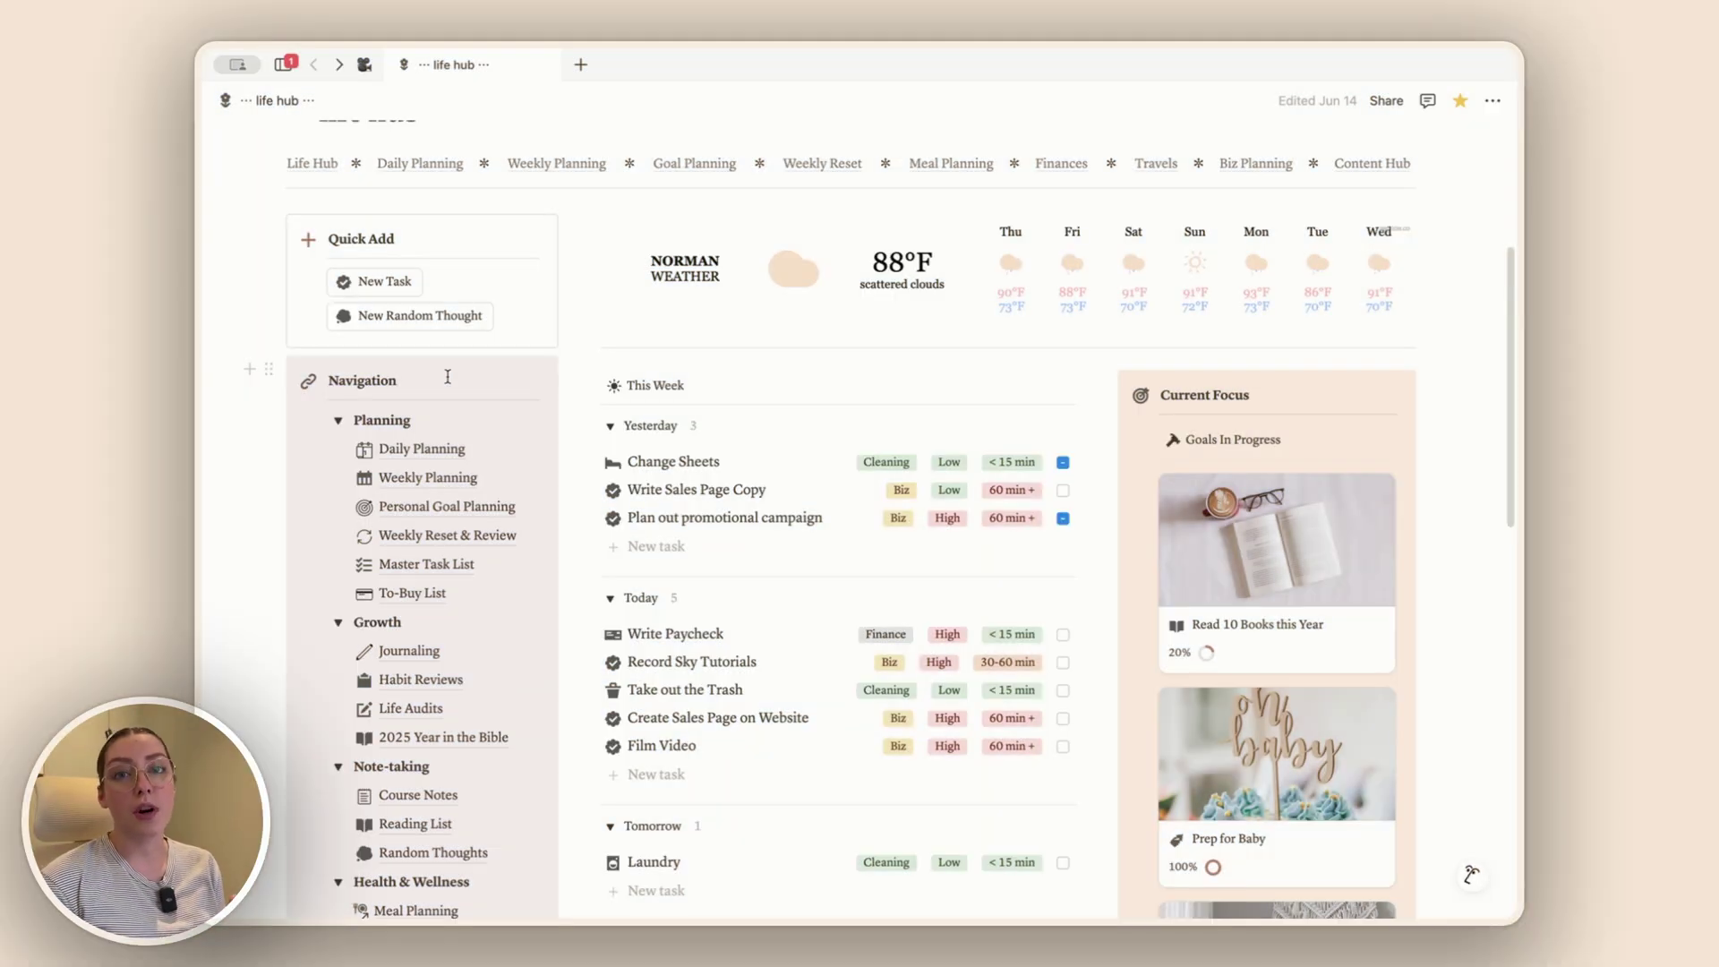
# - Scroll the Navigation list to Family, add an empty block beneath, then return to the top
pyautogui.click(448, 377)
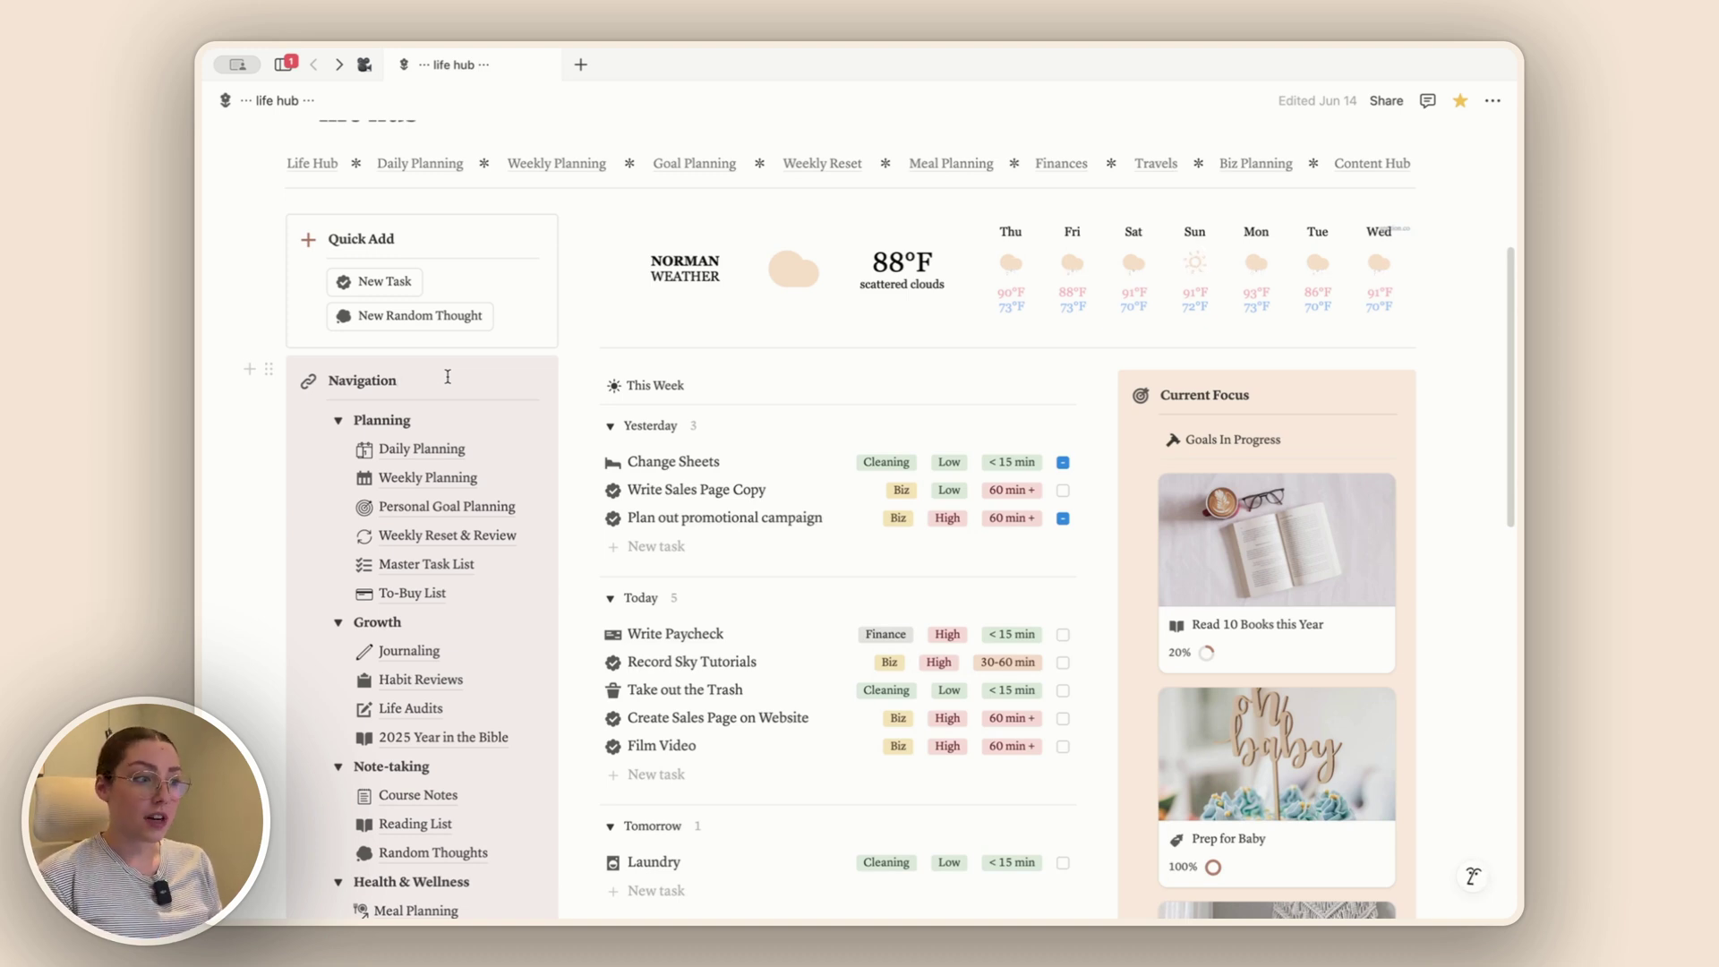
pyautogui.scroll(-3, 534, 596)
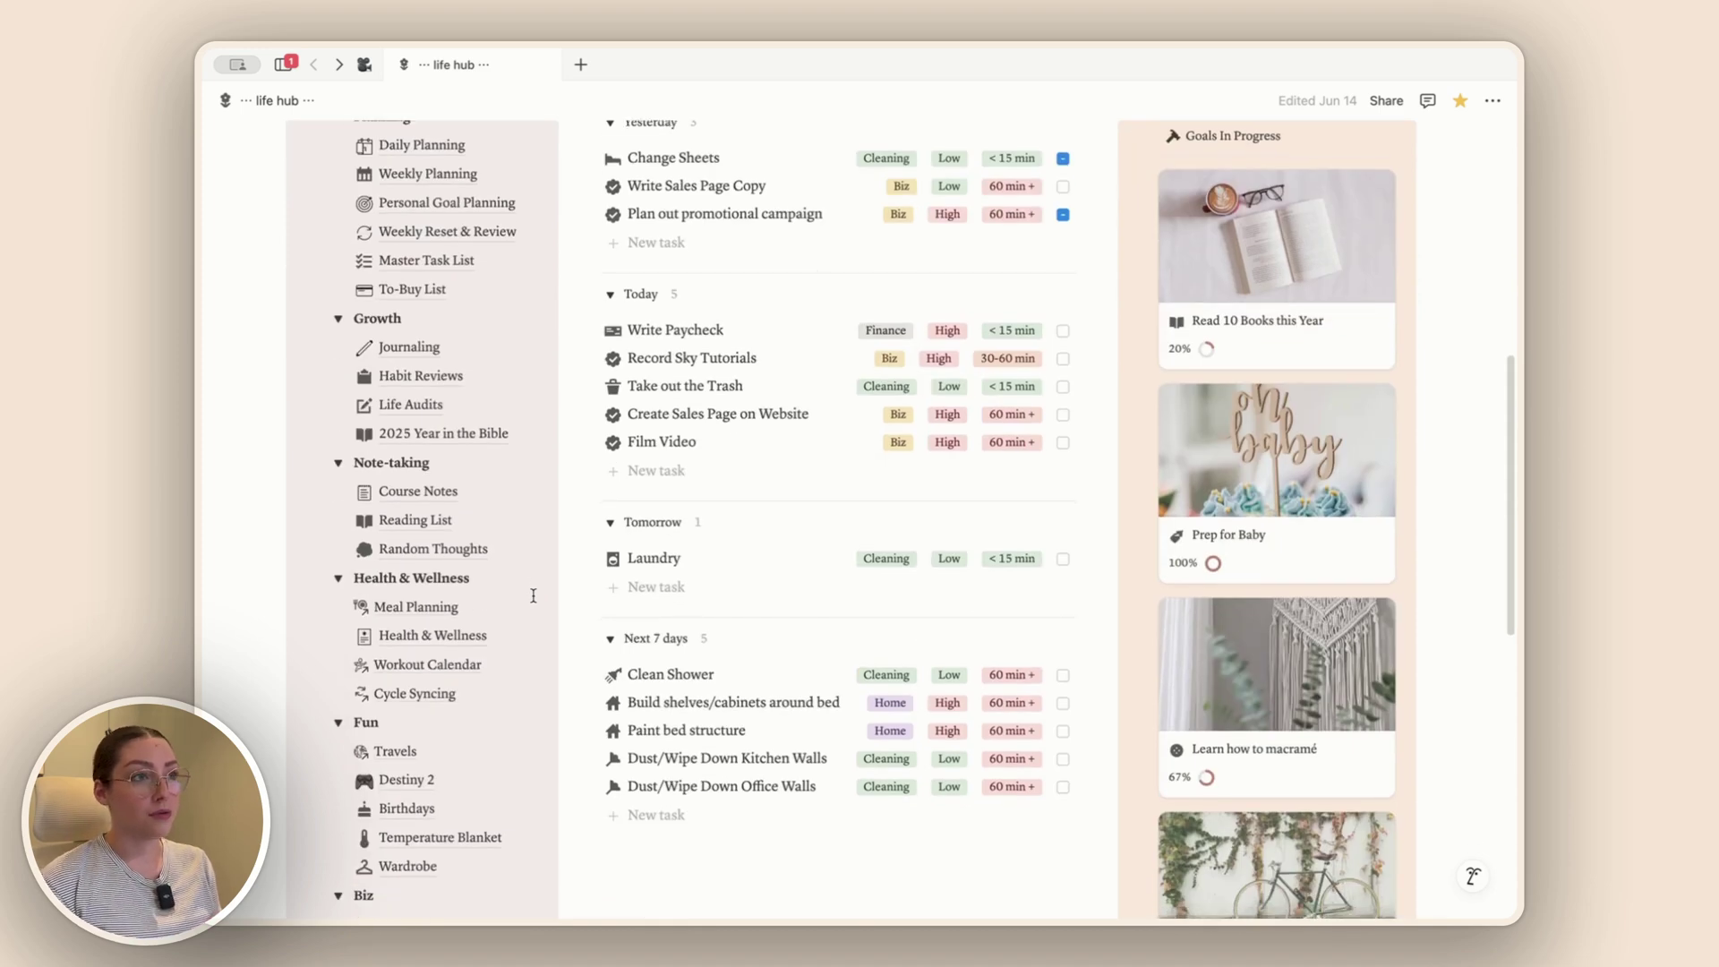
pyautogui.scroll(-7, 534, 596)
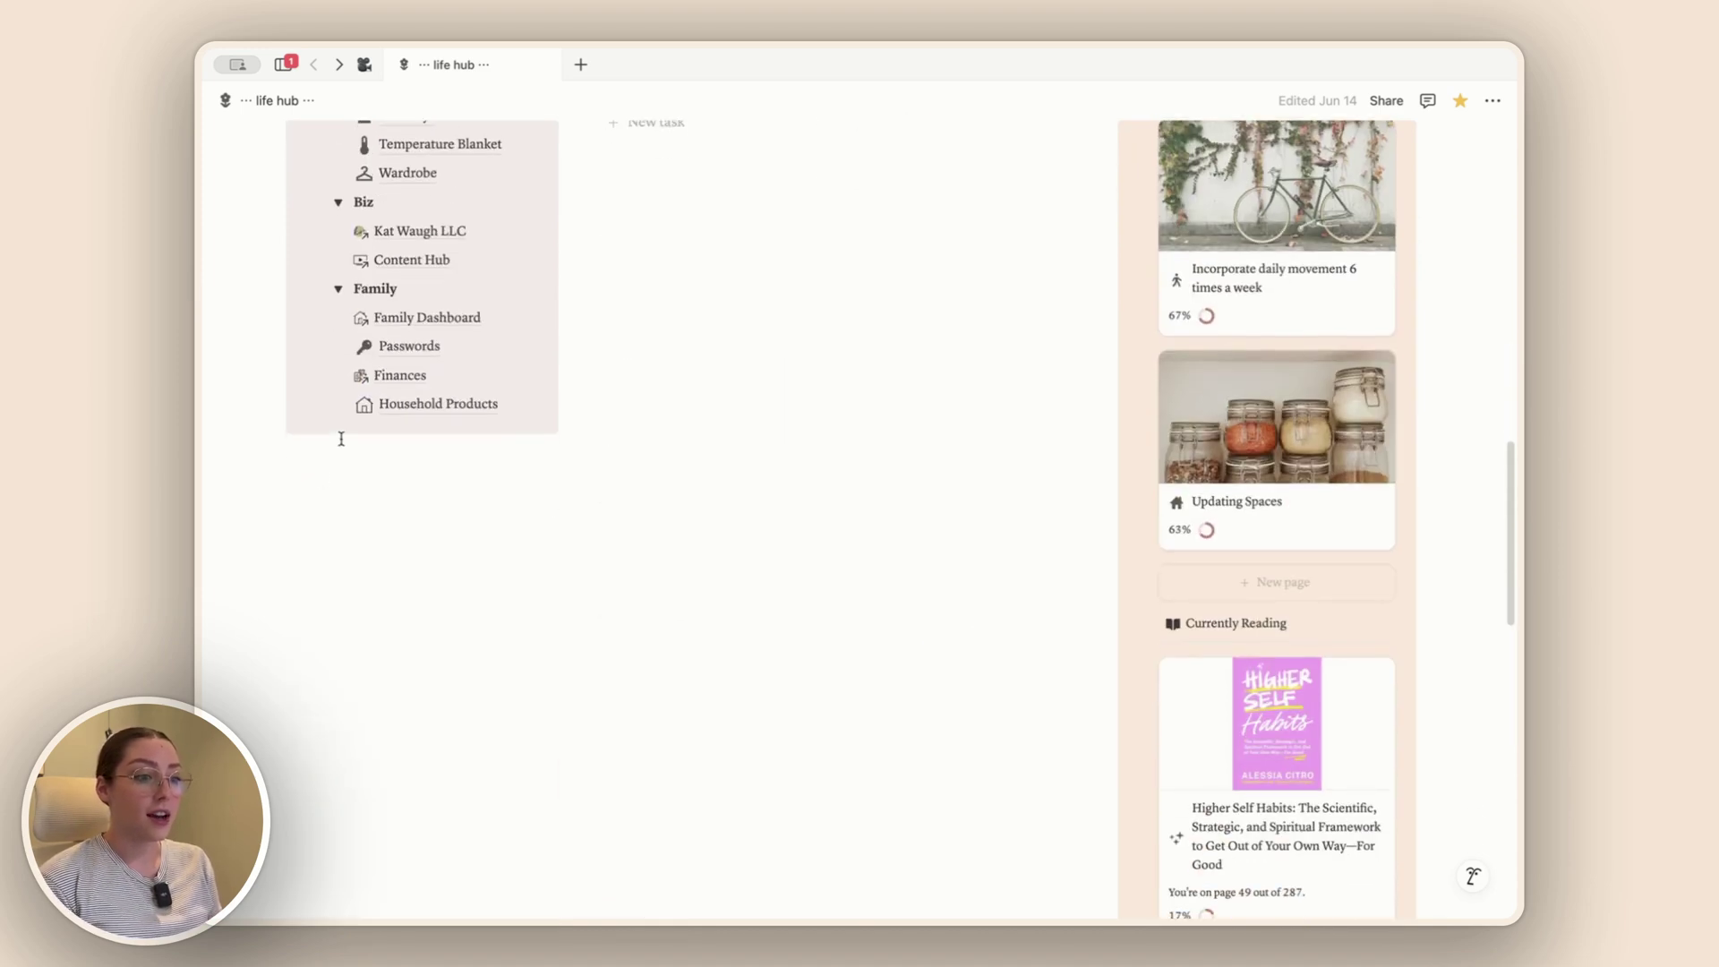
pyautogui.click(335, 476)
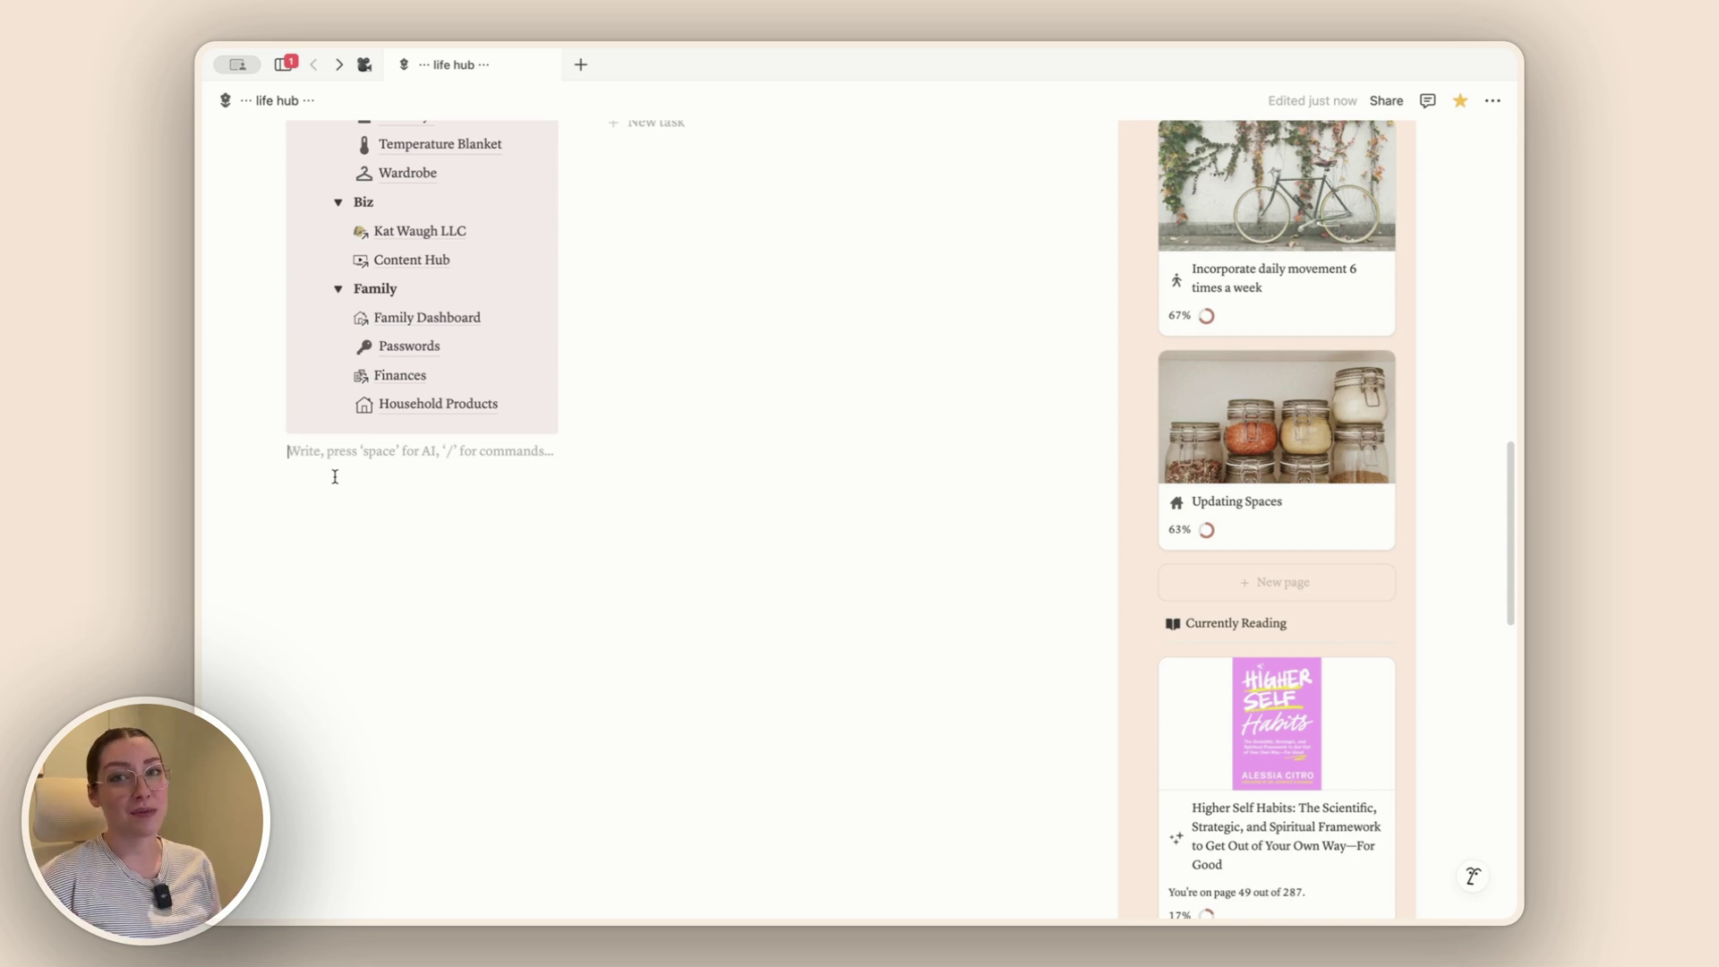
pyautogui.scroll(1, 362, 569)
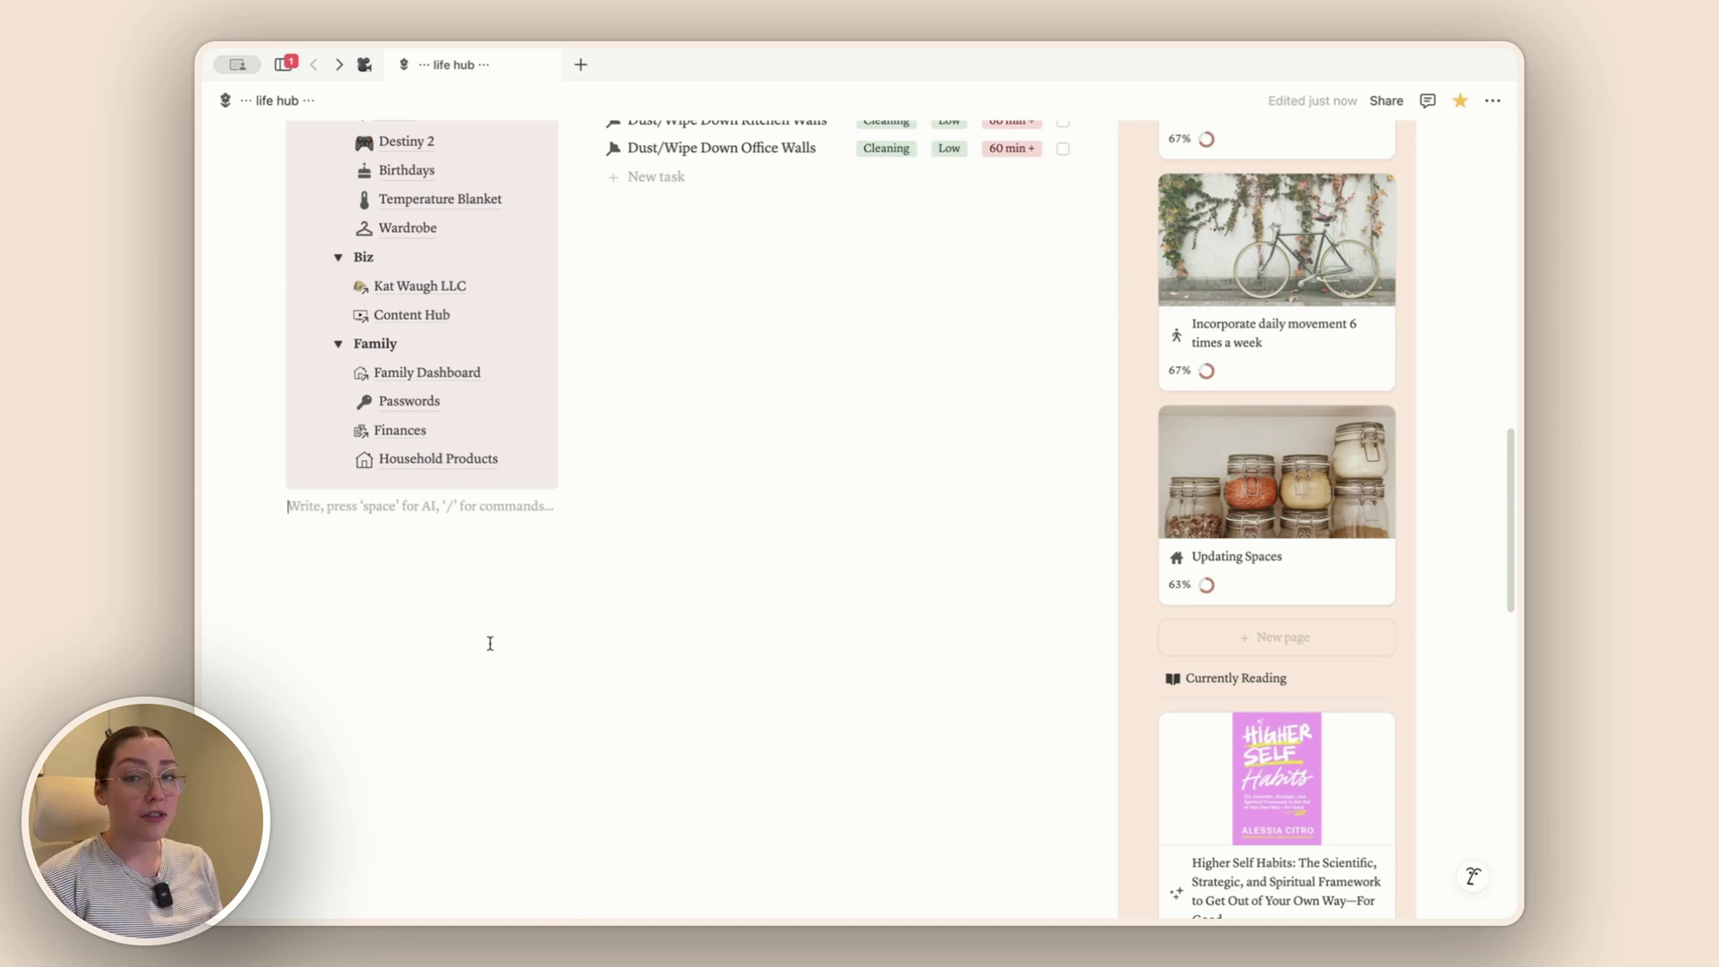
pyautogui.scroll(2, 438, 633)
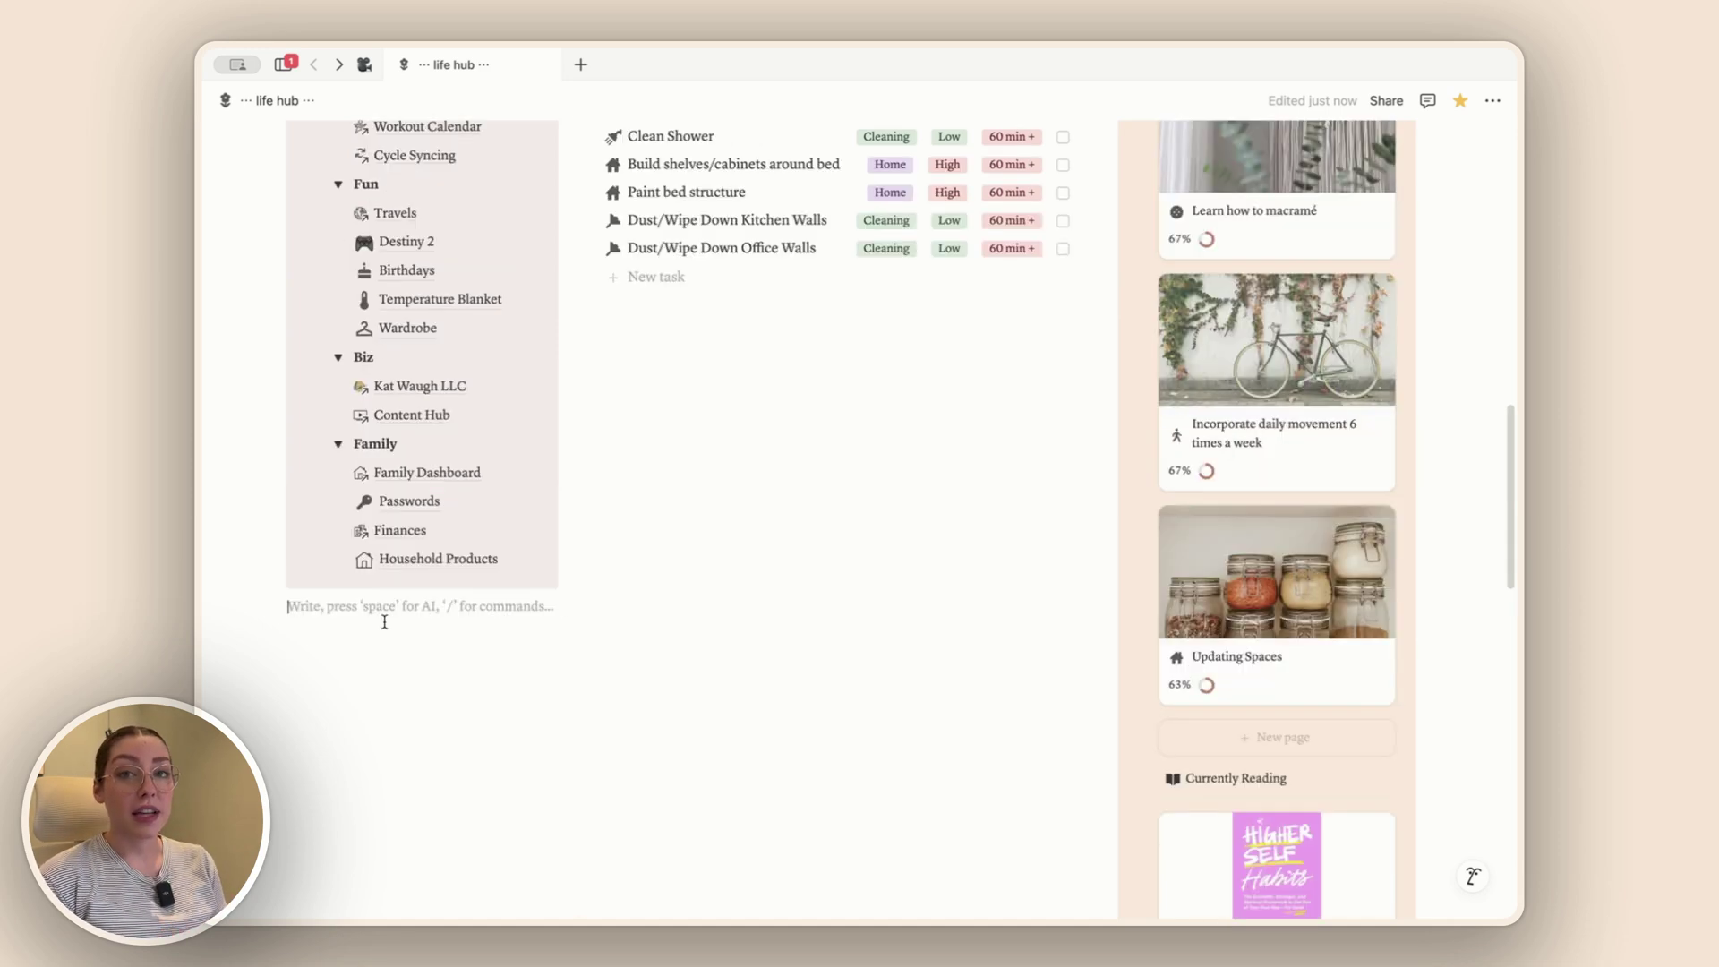
pyautogui.scroll(10, 385, 622)
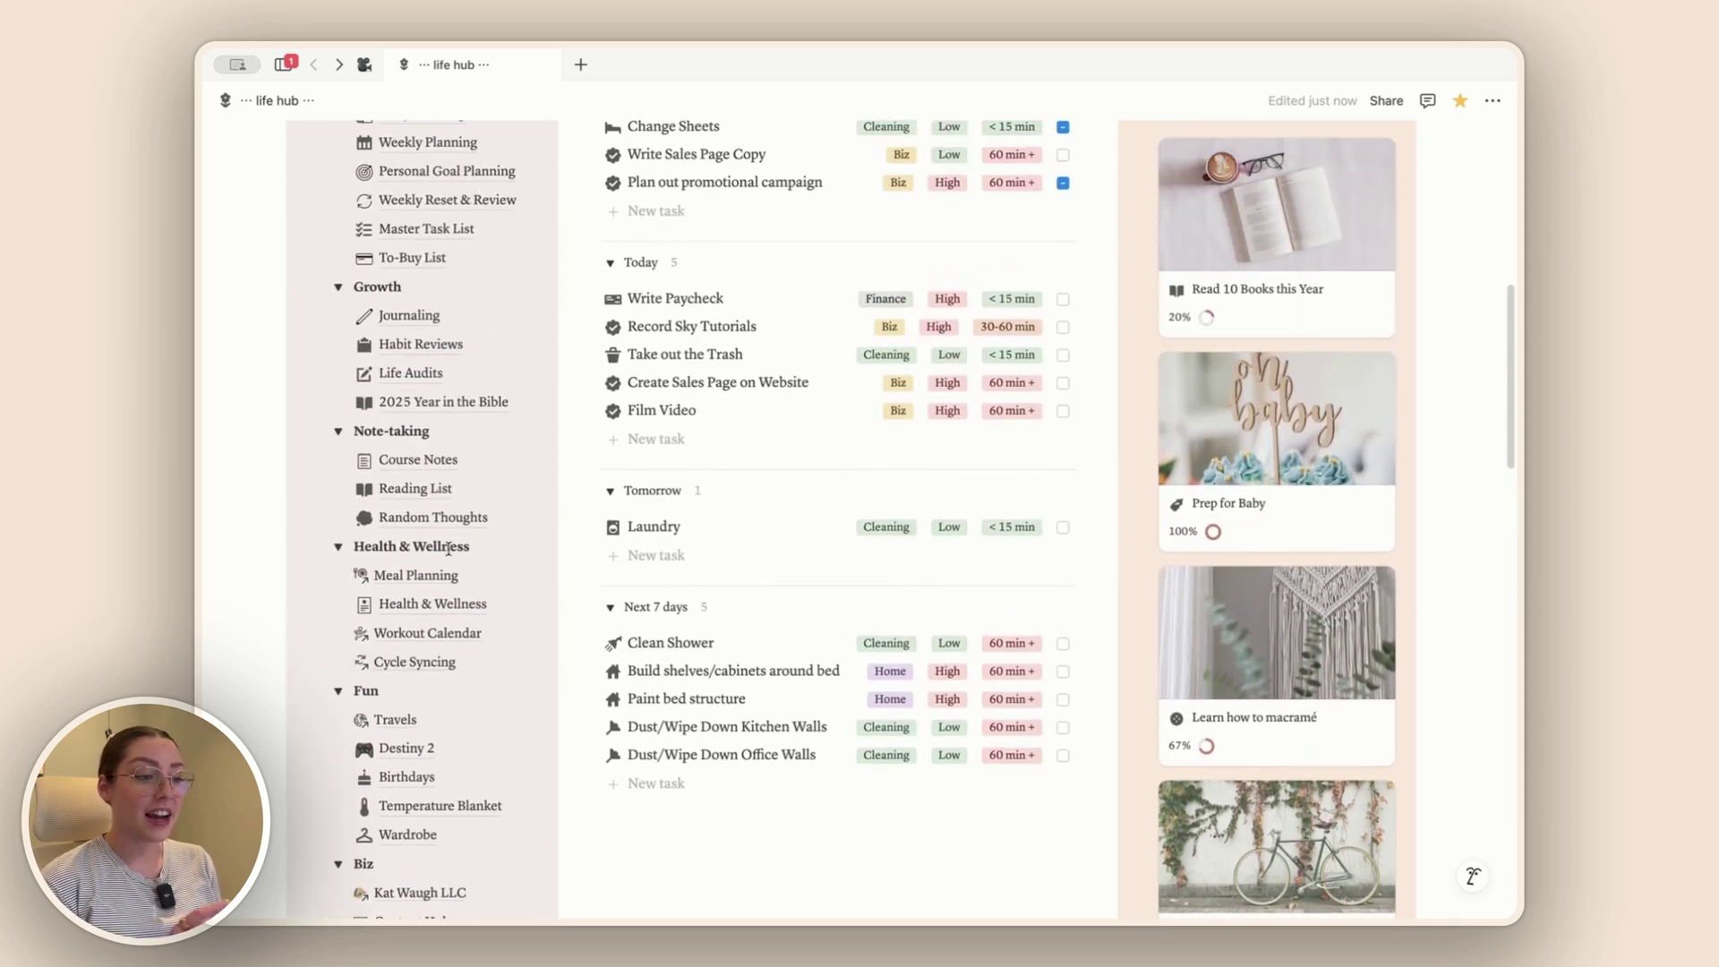
# - Open the Random Thoughts notes database listed under Note-taking in the Navigation callout
pyautogui.click(441, 520)
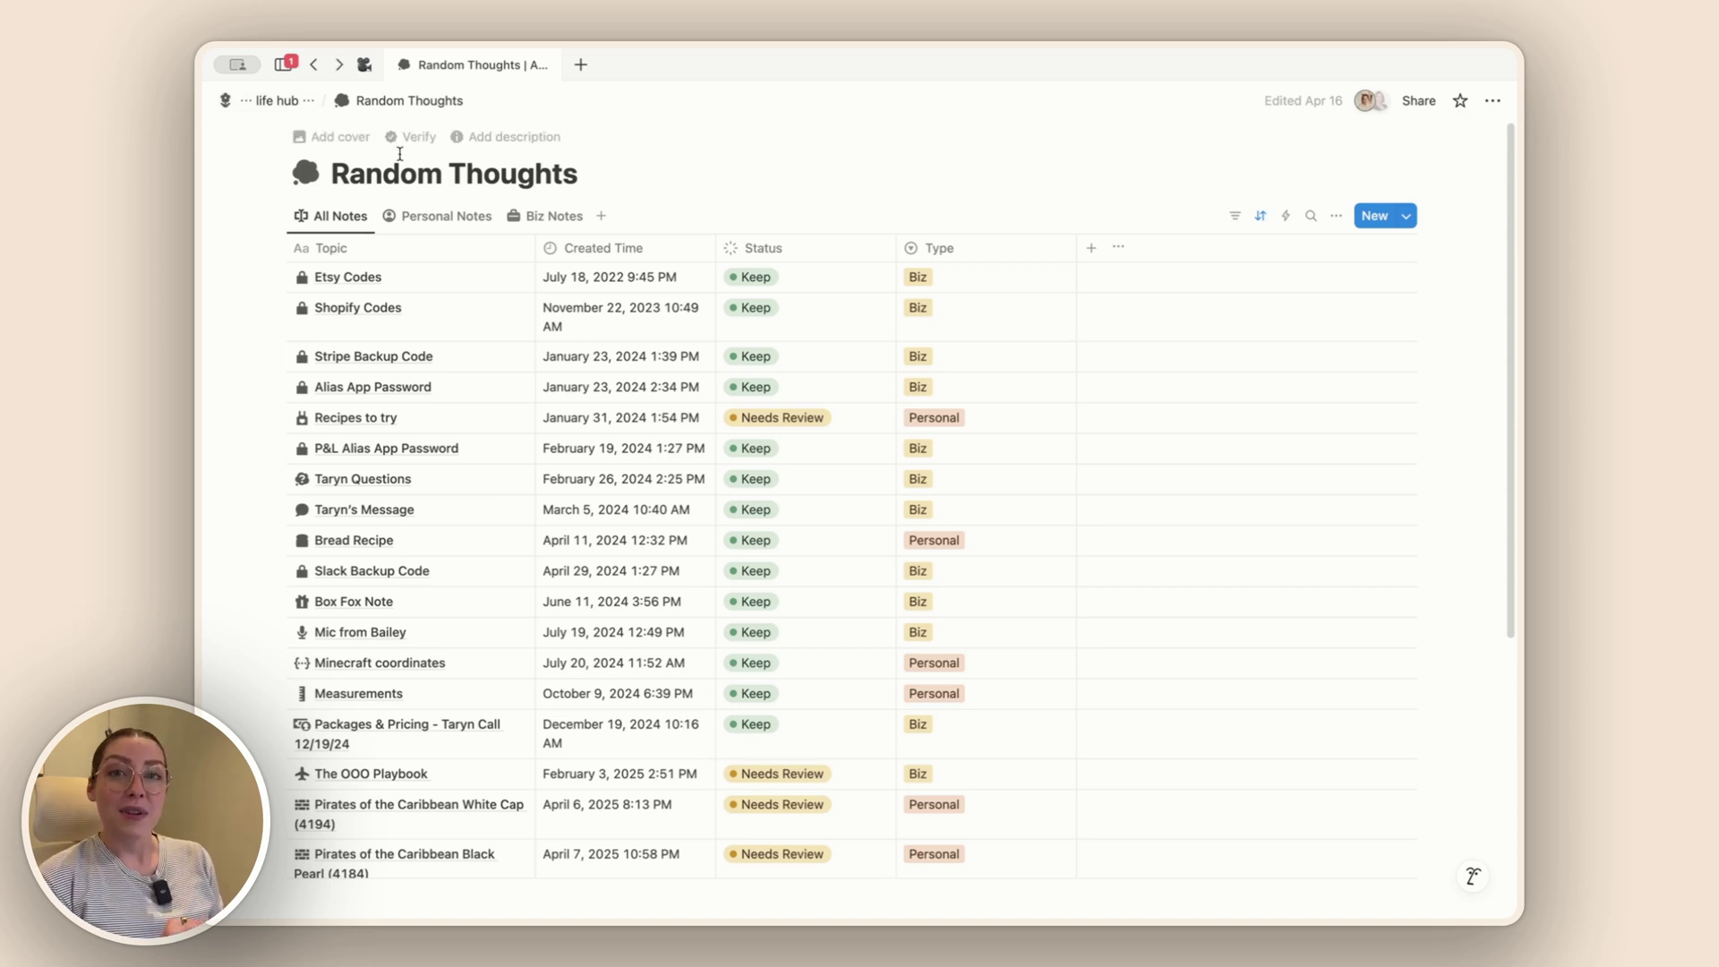
# - Go back to the life hub via its breadcrumb and scroll down to the Navigation section
pyautogui.click(277, 101)
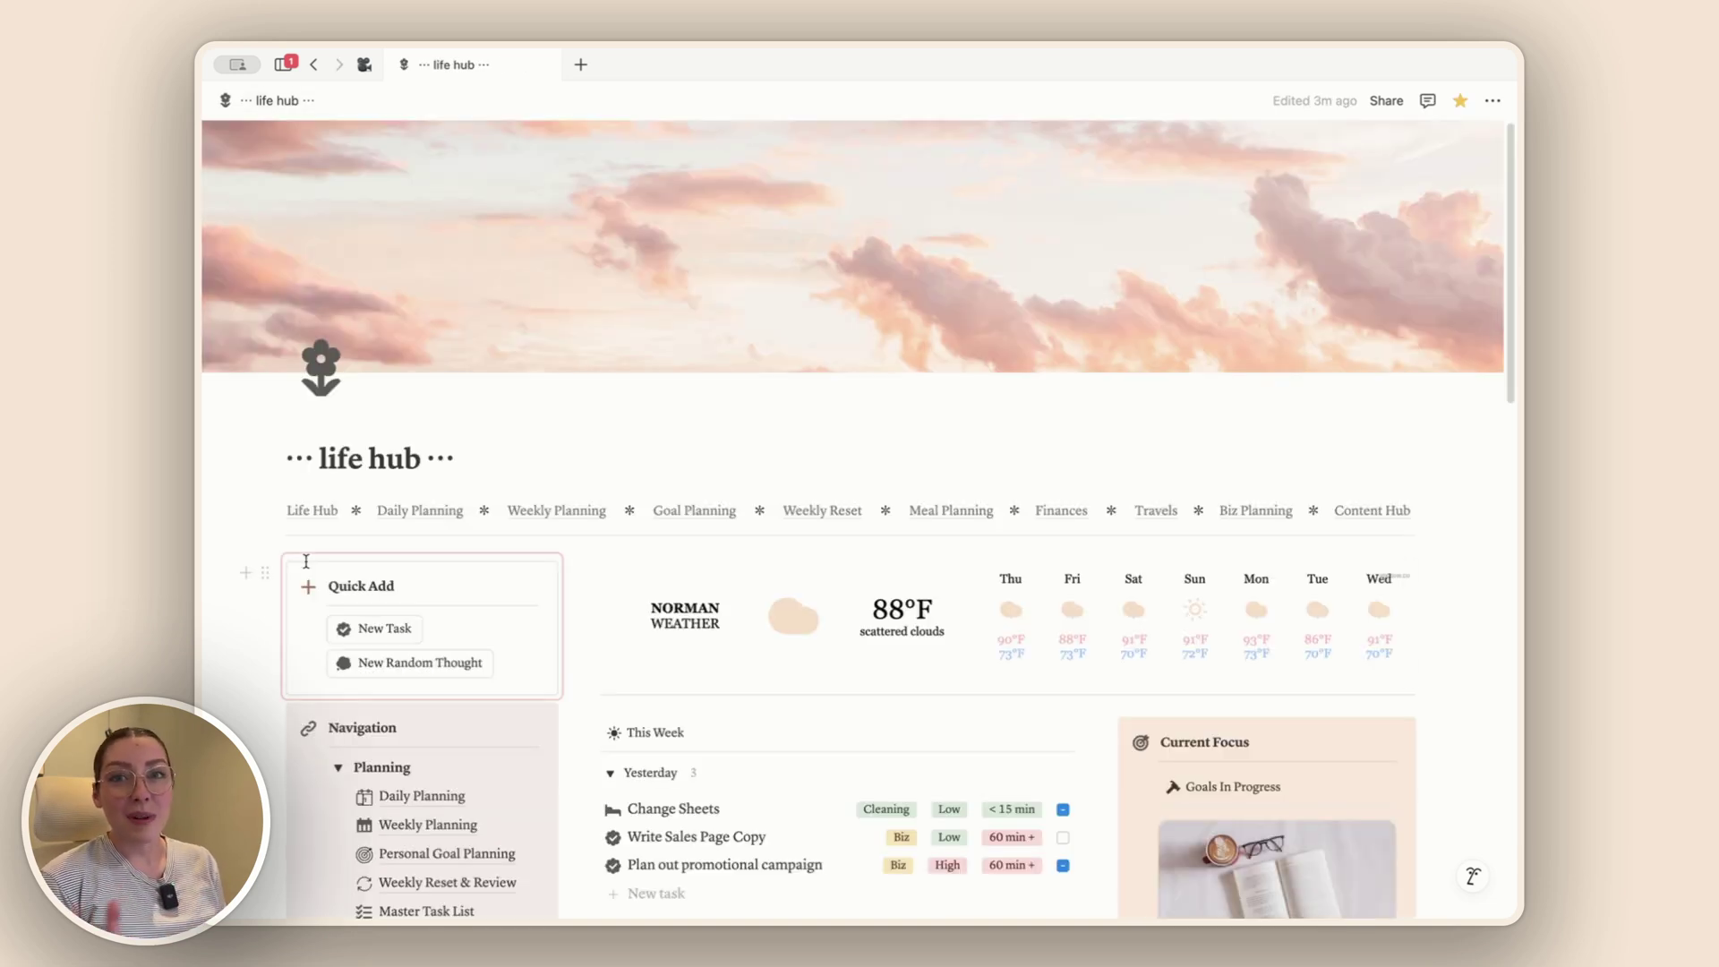
pyautogui.moveTo(207, 535)
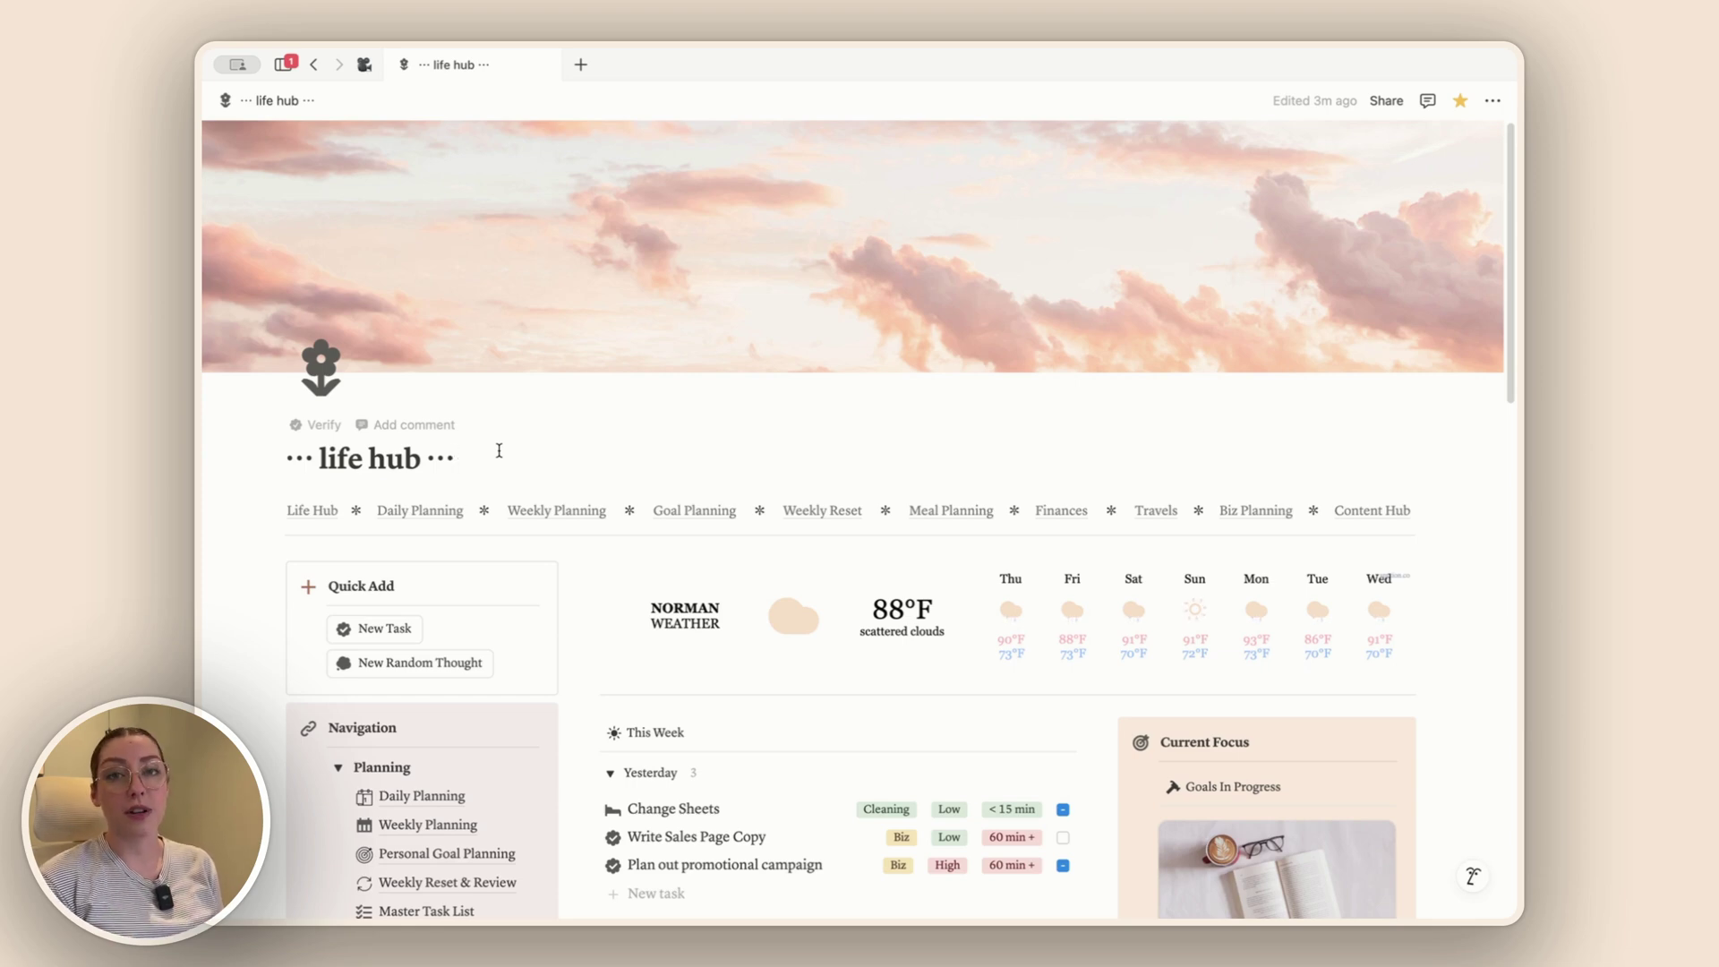
pyautogui.click(498, 450)
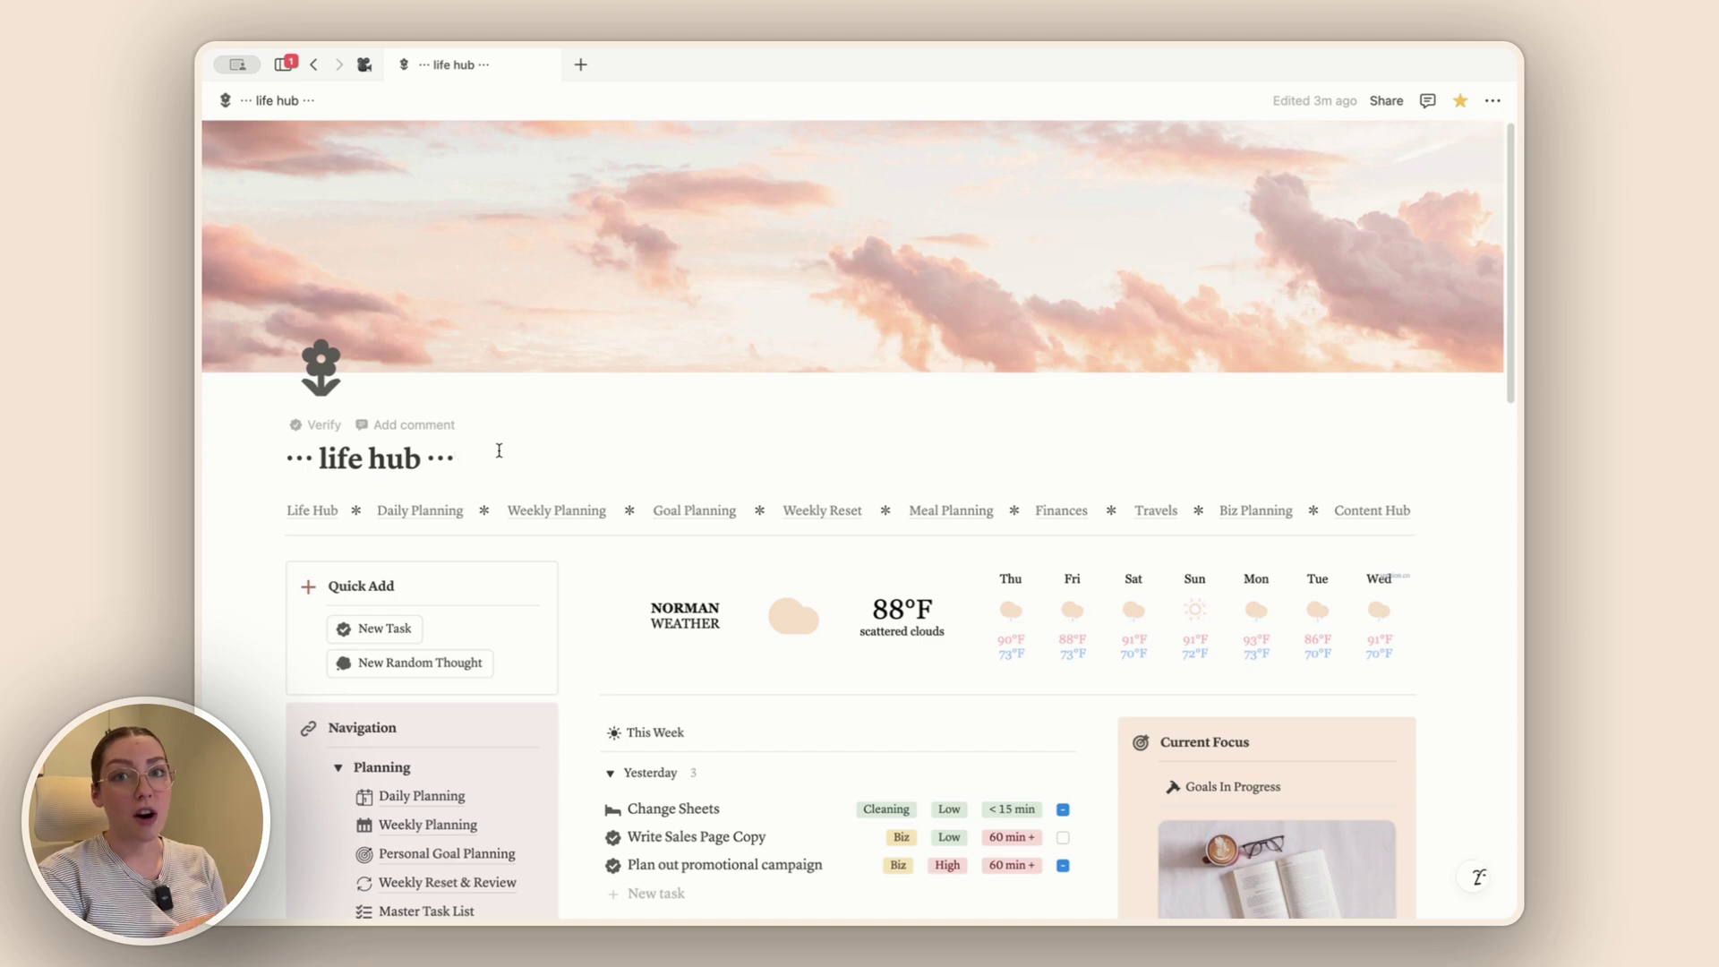
pyautogui.scroll(-1, 498, 450)
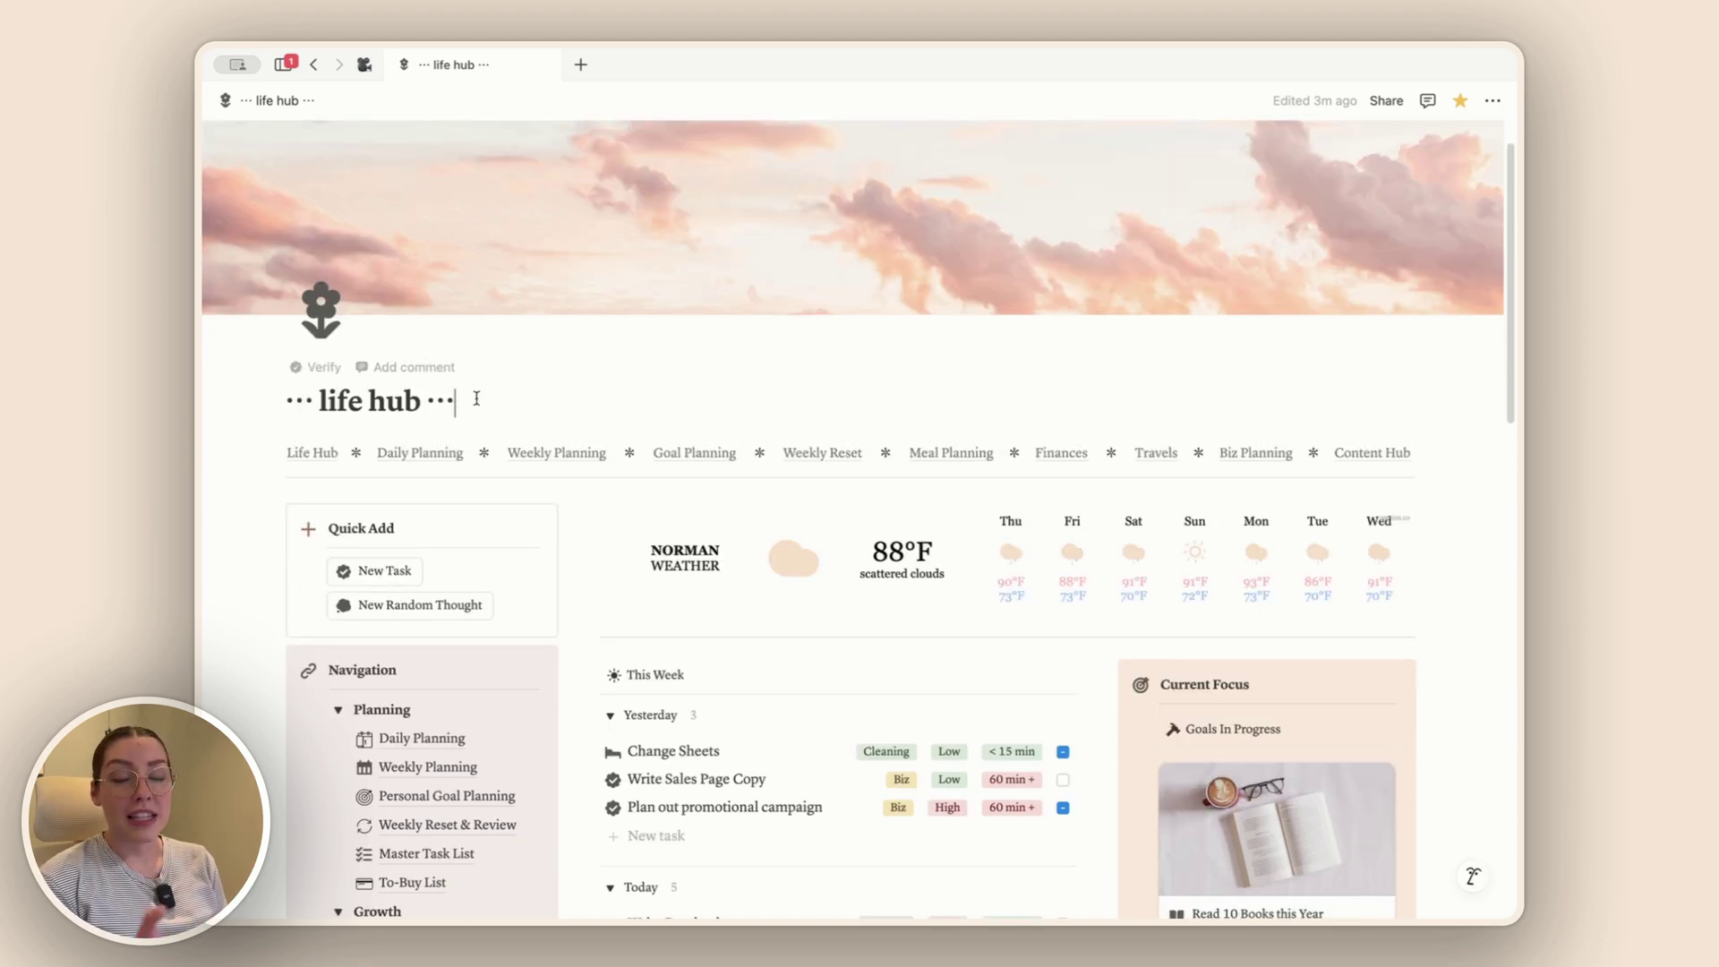
pyautogui.scroll(-10, 477, 398)
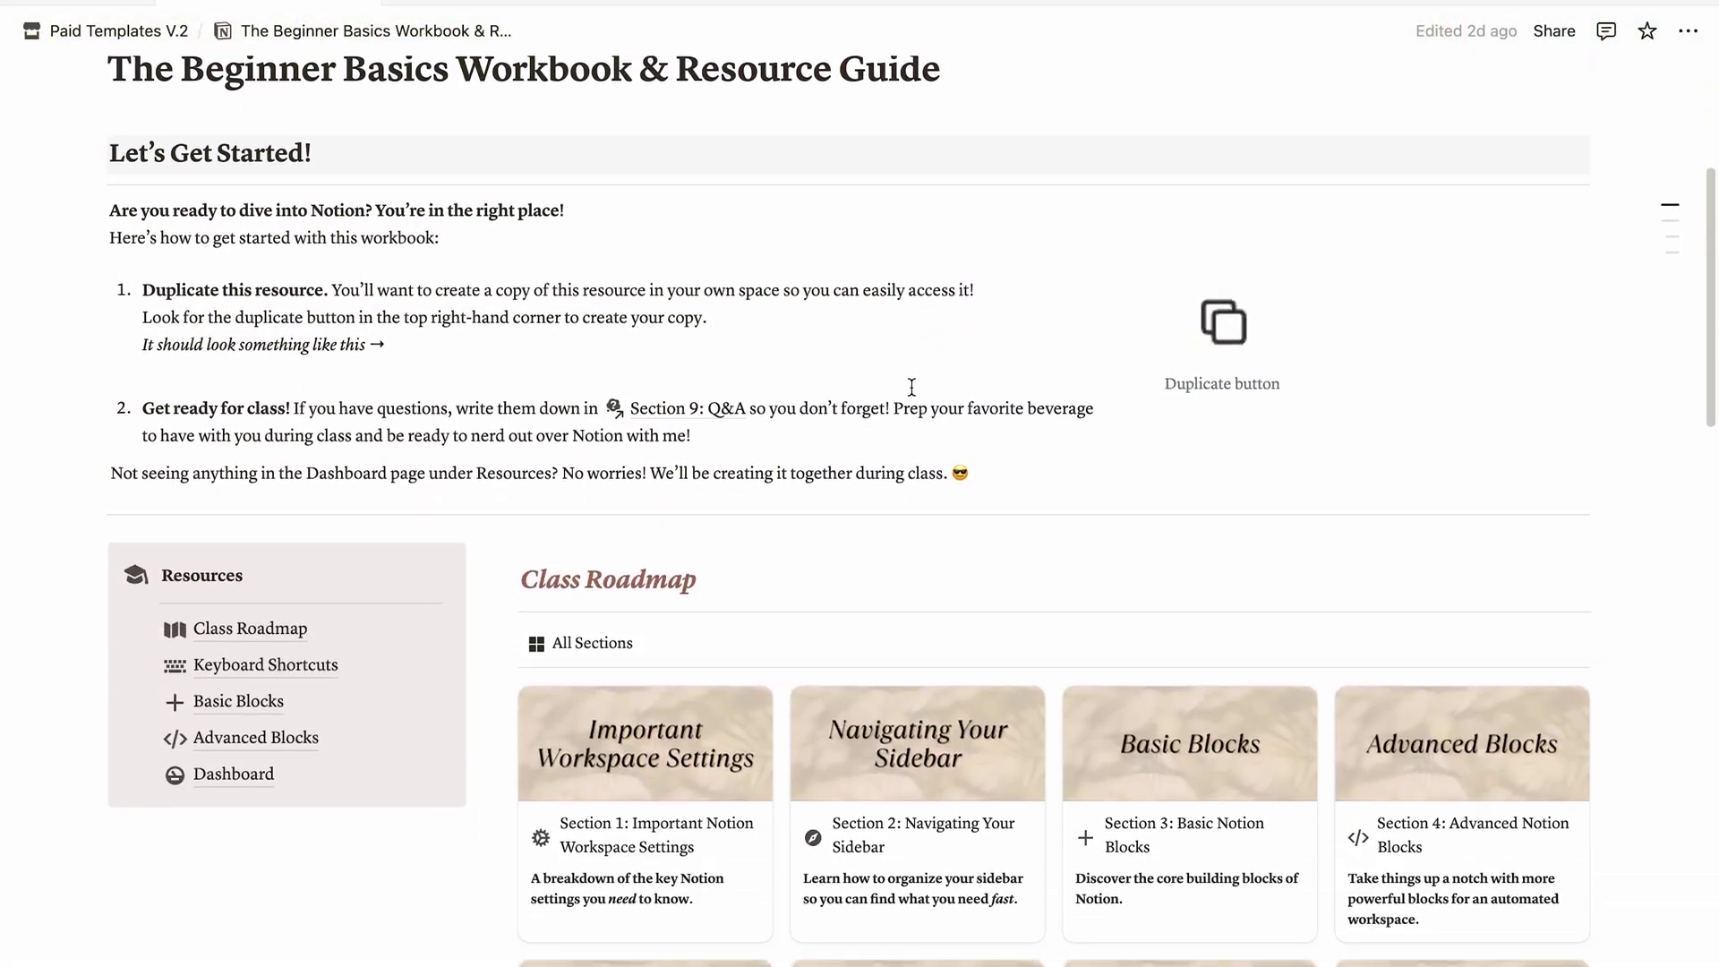
pyautogui.scroll(-3, 911, 387)
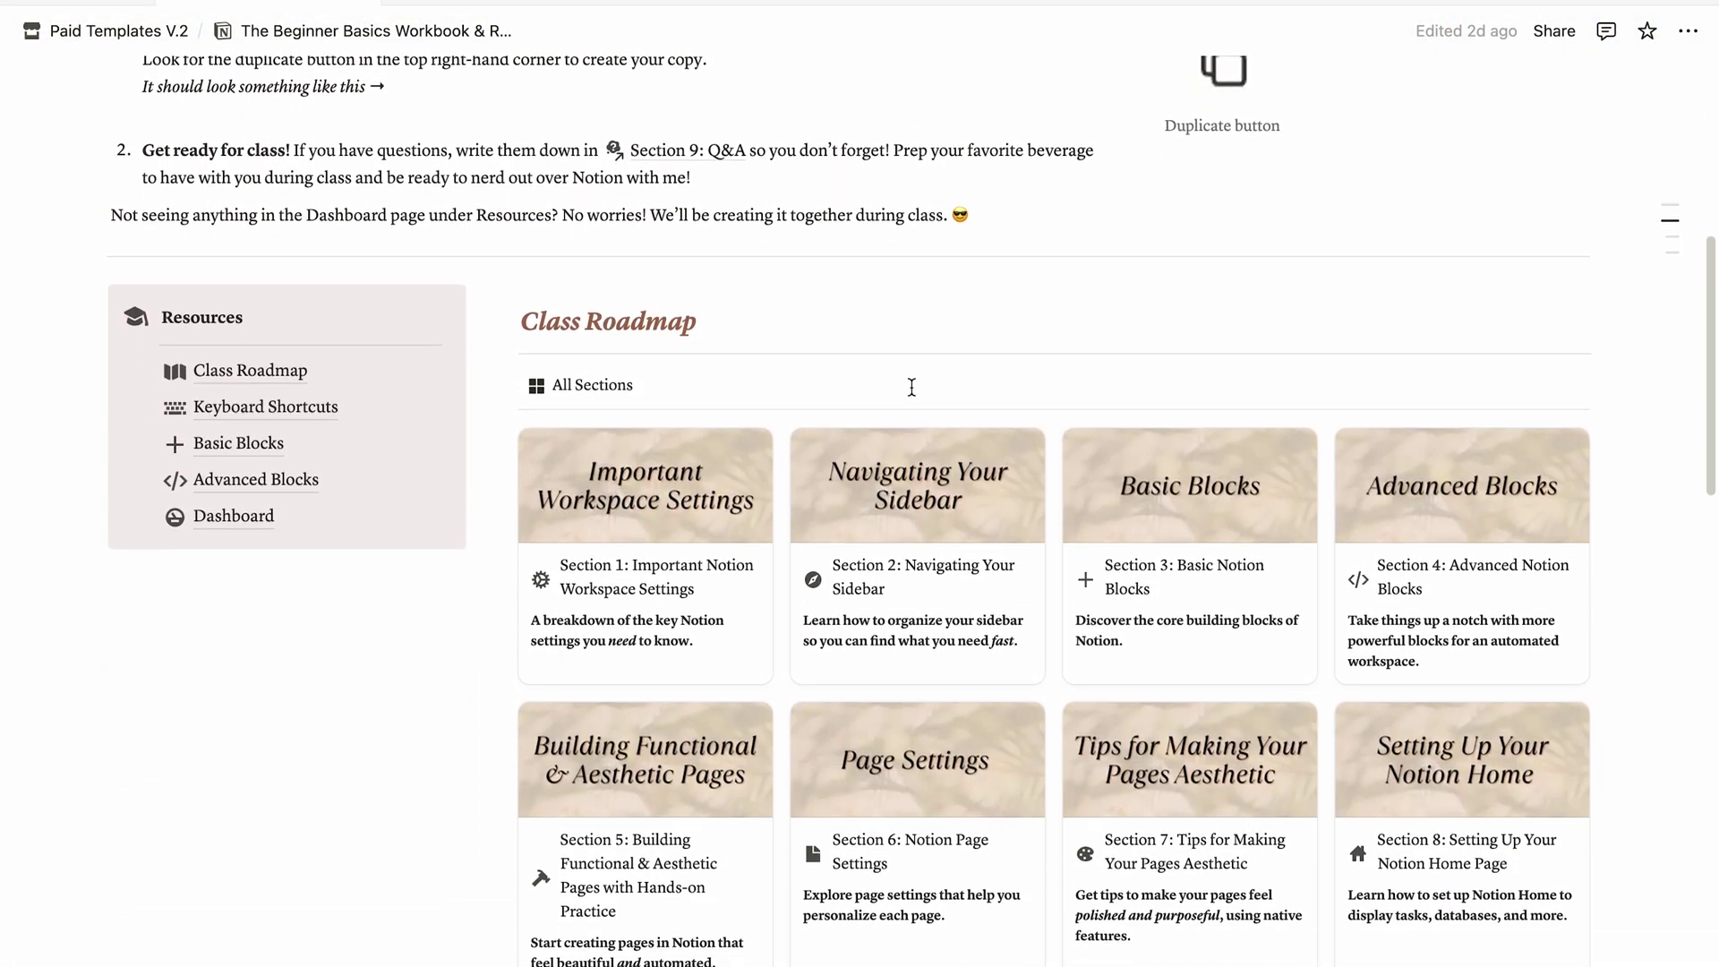